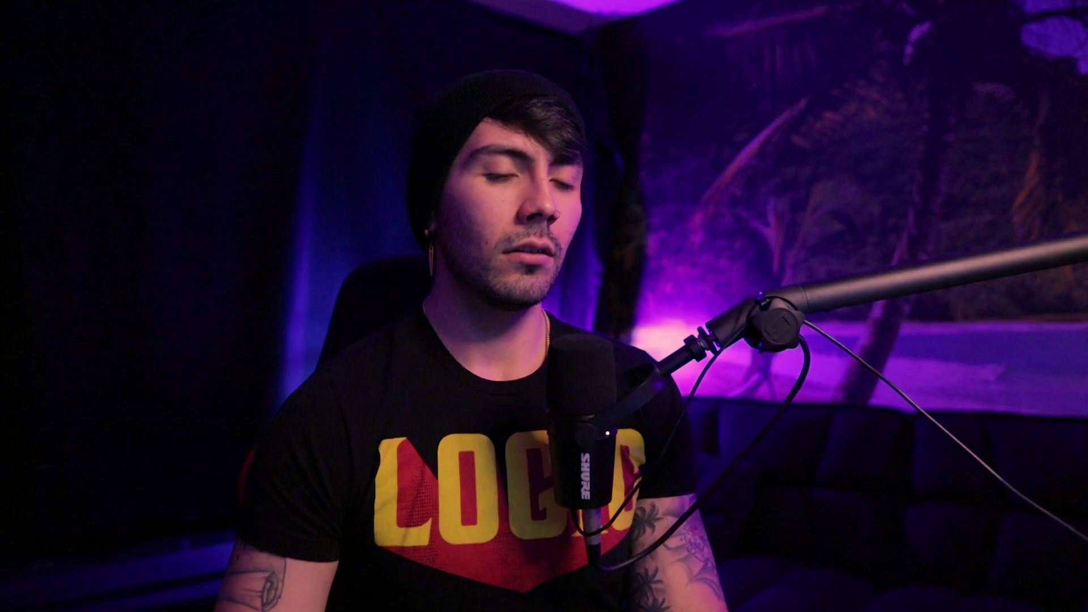
# Audition Introduction presets such as Slow Melting Butter, Space Bass and Super Wet Lead, plus the Lead presets Hornmalaya and Tube Drive Lead
pyautogui.click(802, 229)
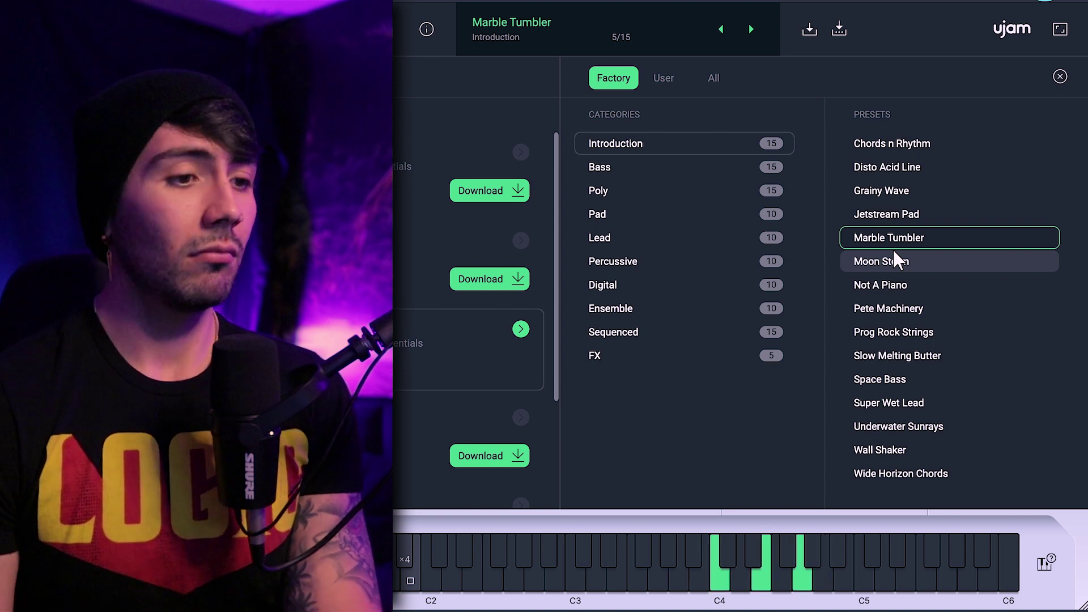
pyautogui.click(896, 331)
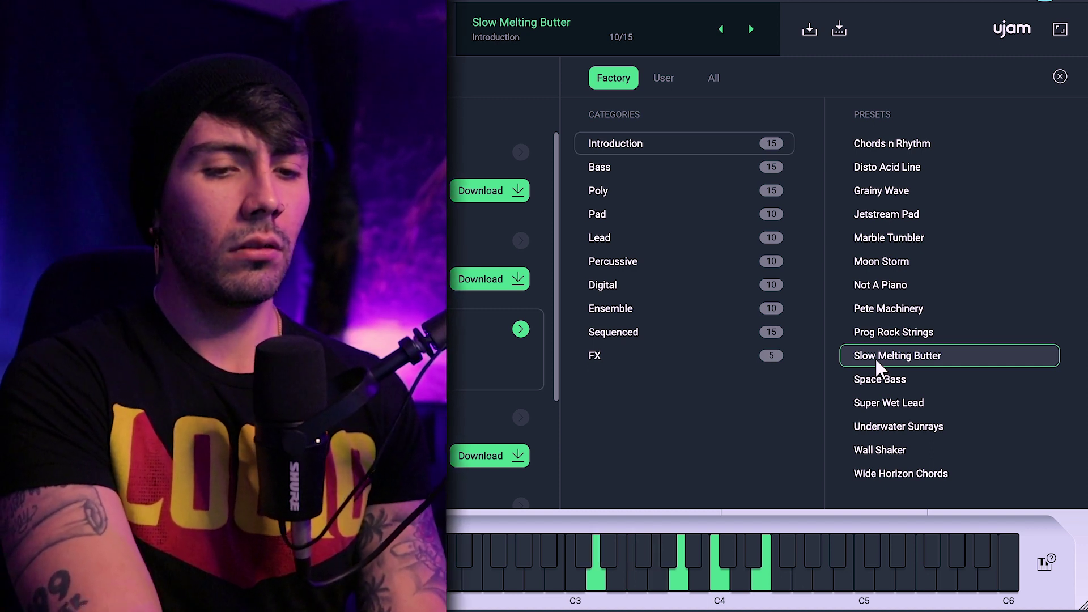
pyautogui.click(908, 386)
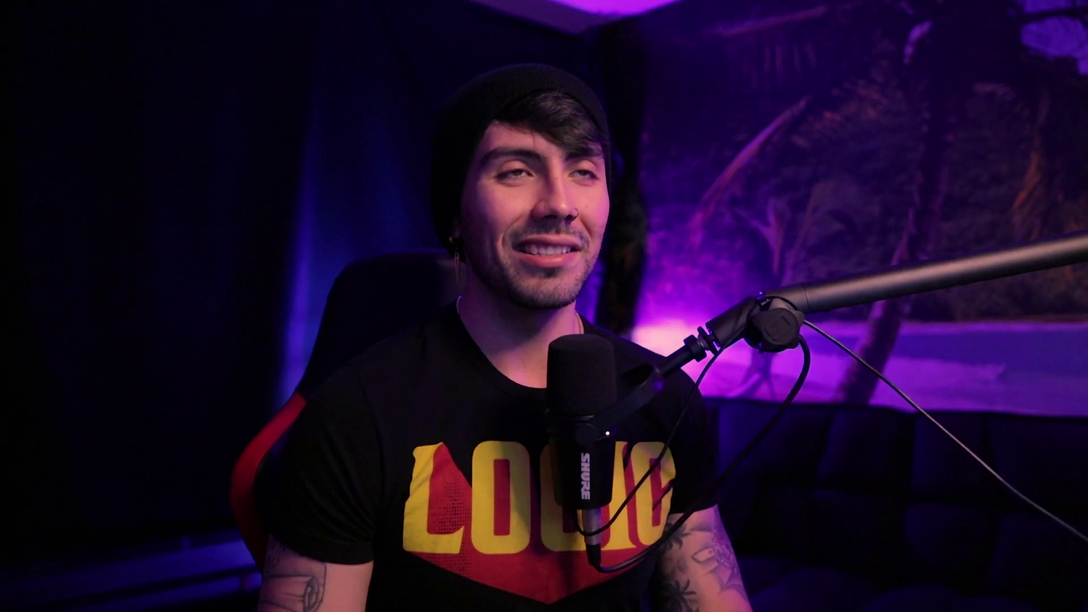
pyautogui.click(881, 410)
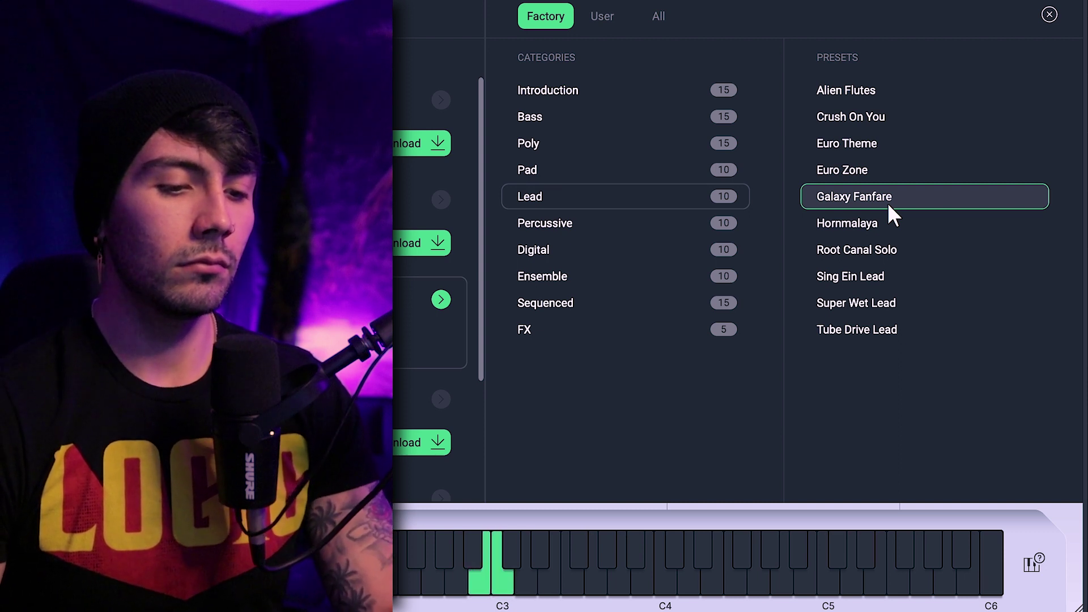
pyautogui.click(866, 222)
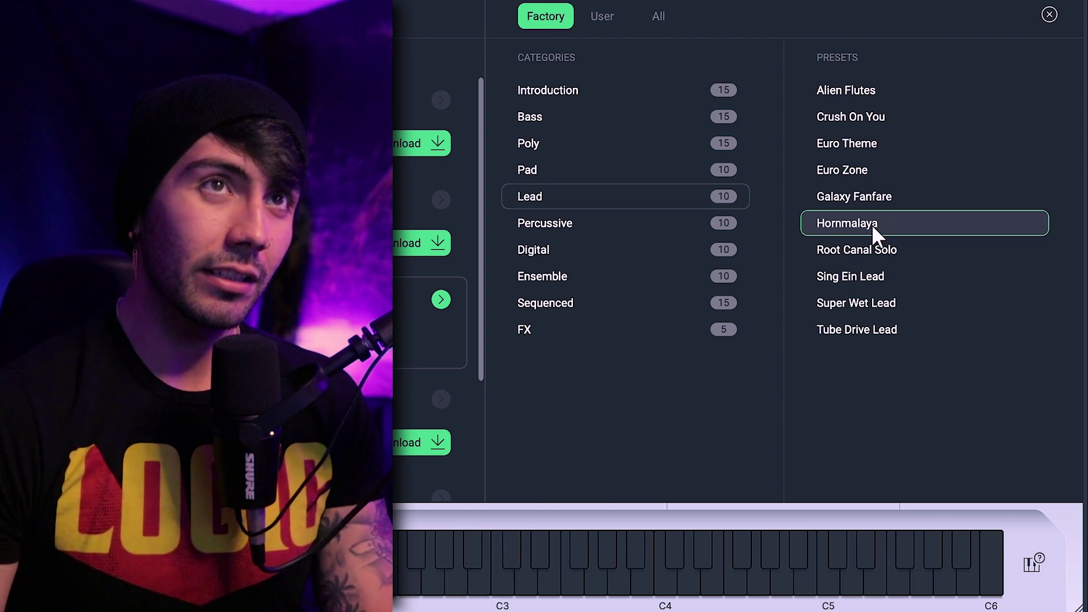
pyautogui.click(872, 327)
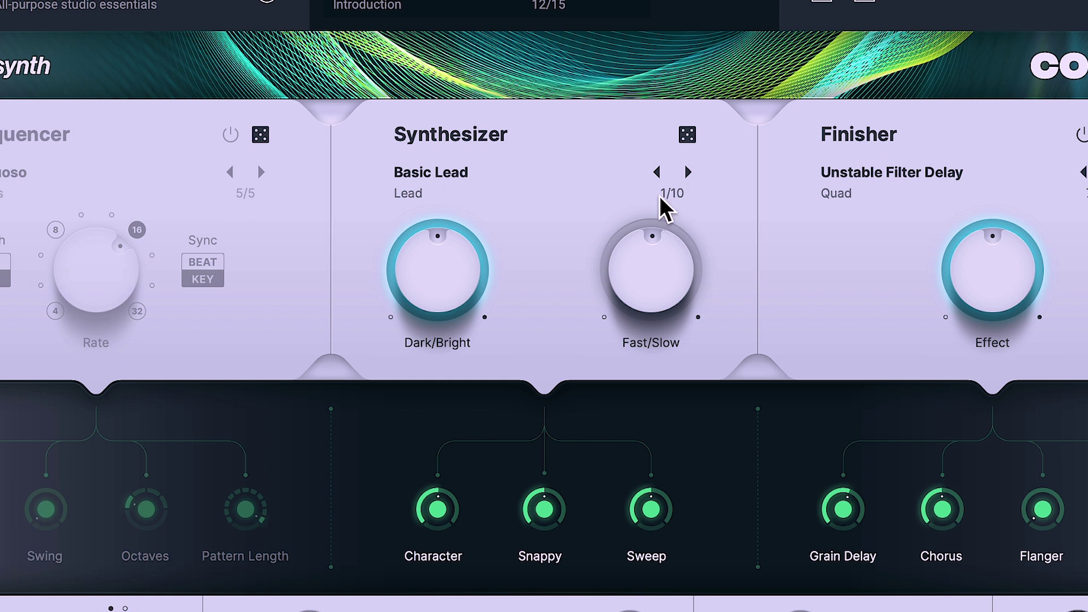
# Step the Synthesizer's Lead sounds forward from Basic Lead through Flooty Lead to Euro Lead
pyautogui.click(687, 172)
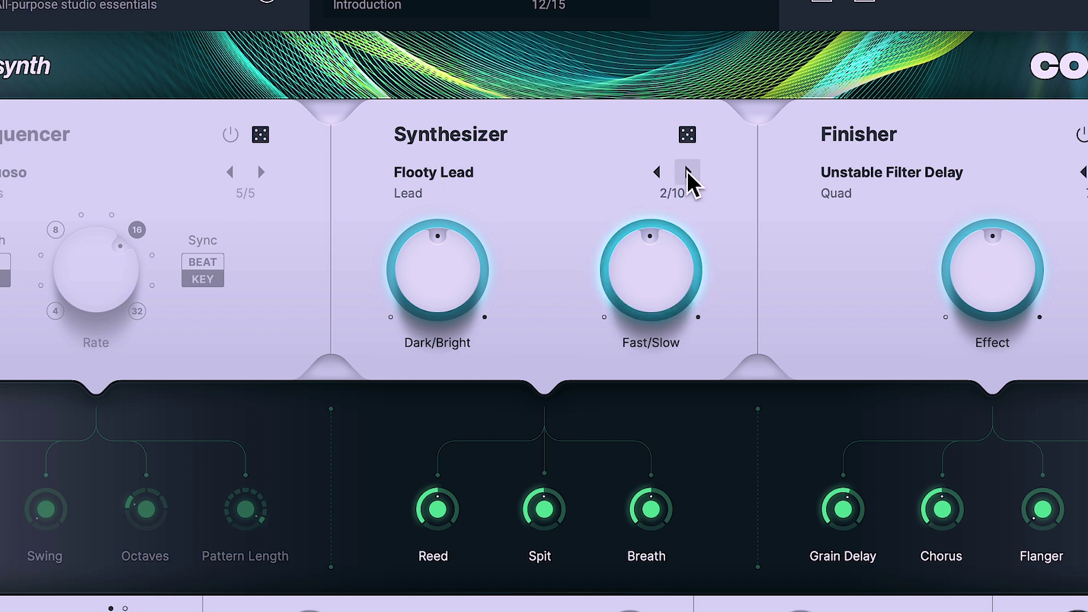
pyautogui.click(687, 171)
pyautogui.click(687, 171)
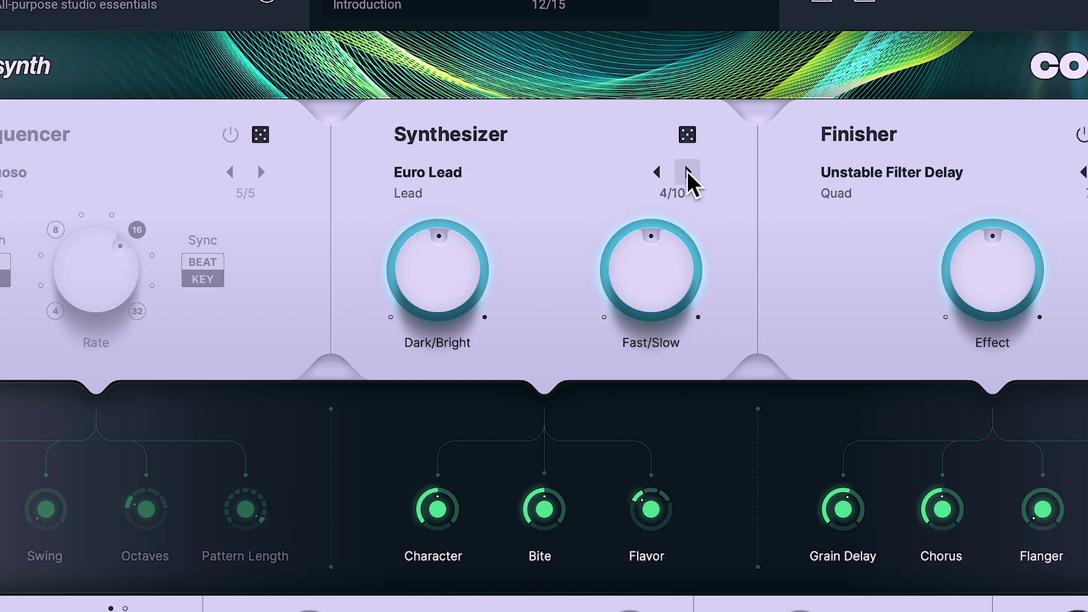
# Switch the Synthesizer to the Poly sound Basic Poly and browse forward through the Poly sounds to Dash Of Color
pyautogui.click(443, 172)
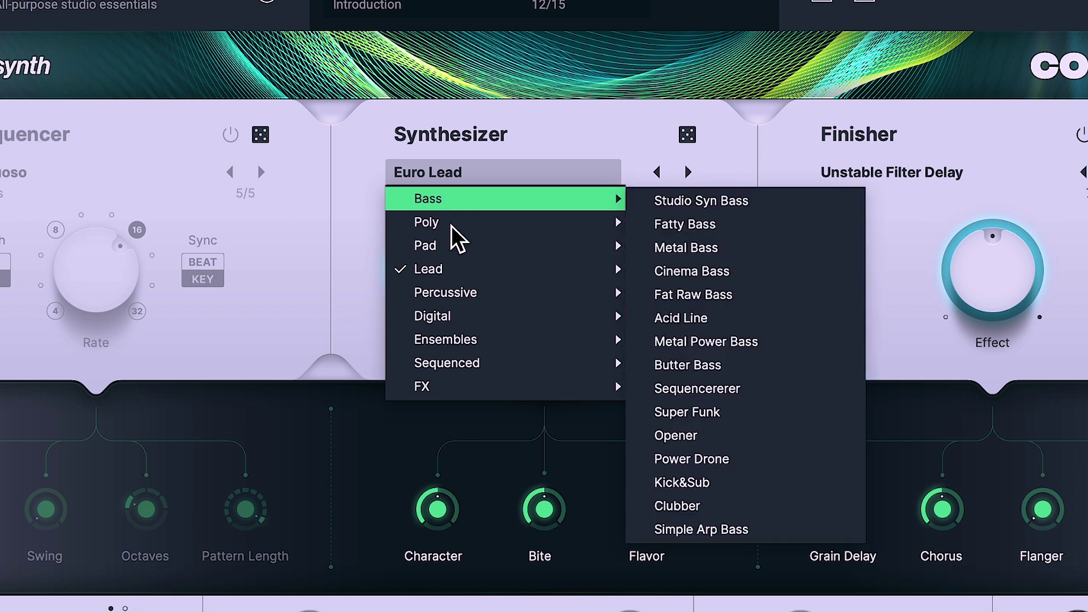
pyautogui.moveTo(450, 224)
pyautogui.click(699, 226)
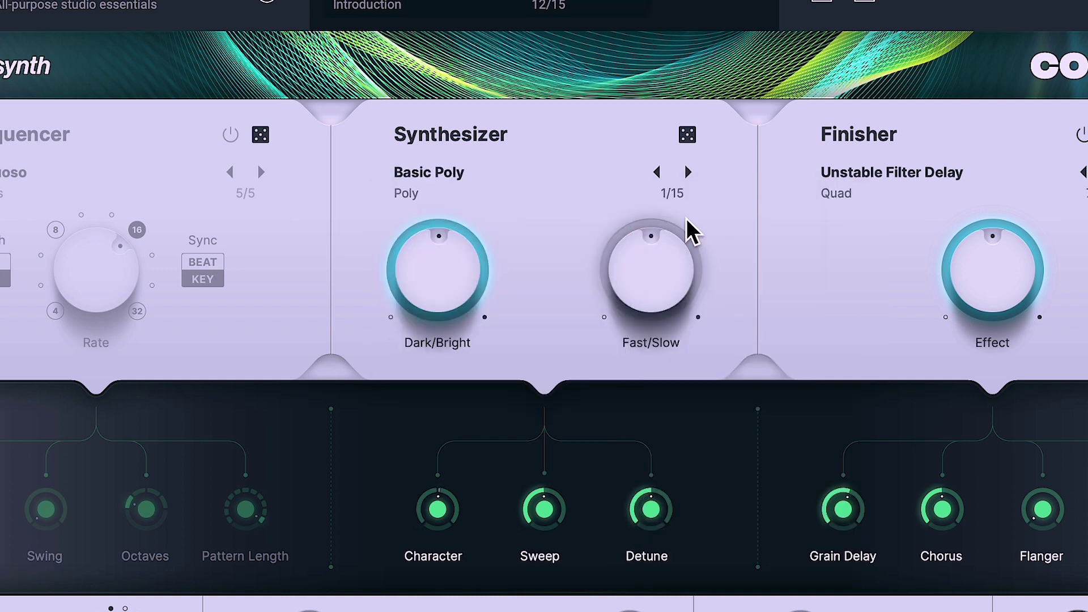
pyautogui.click(686, 172)
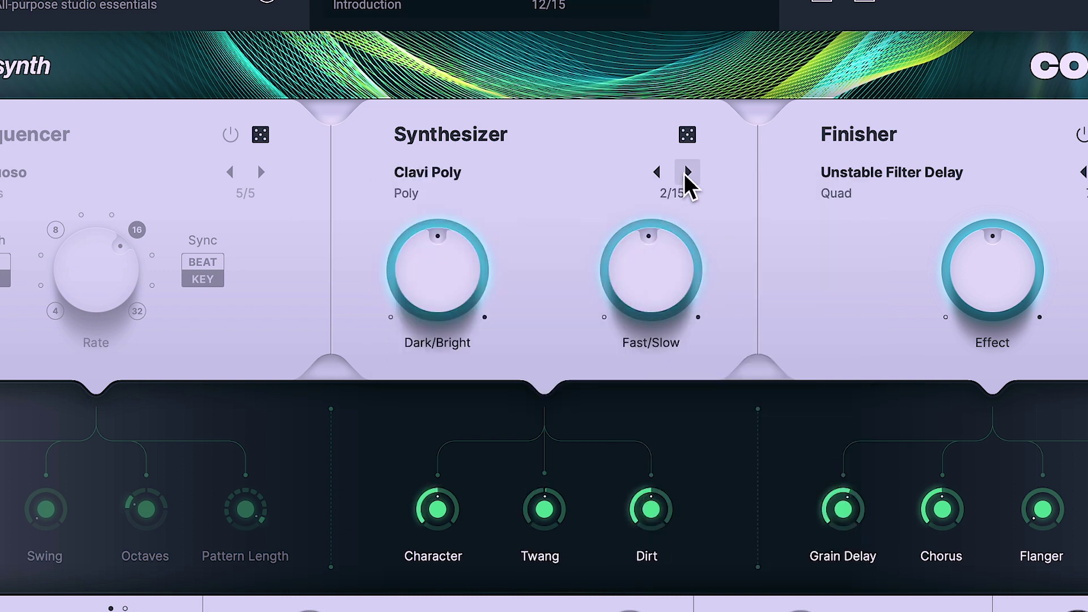
pyautogui.click(686, 172)
pyautogui.click(686, 173)
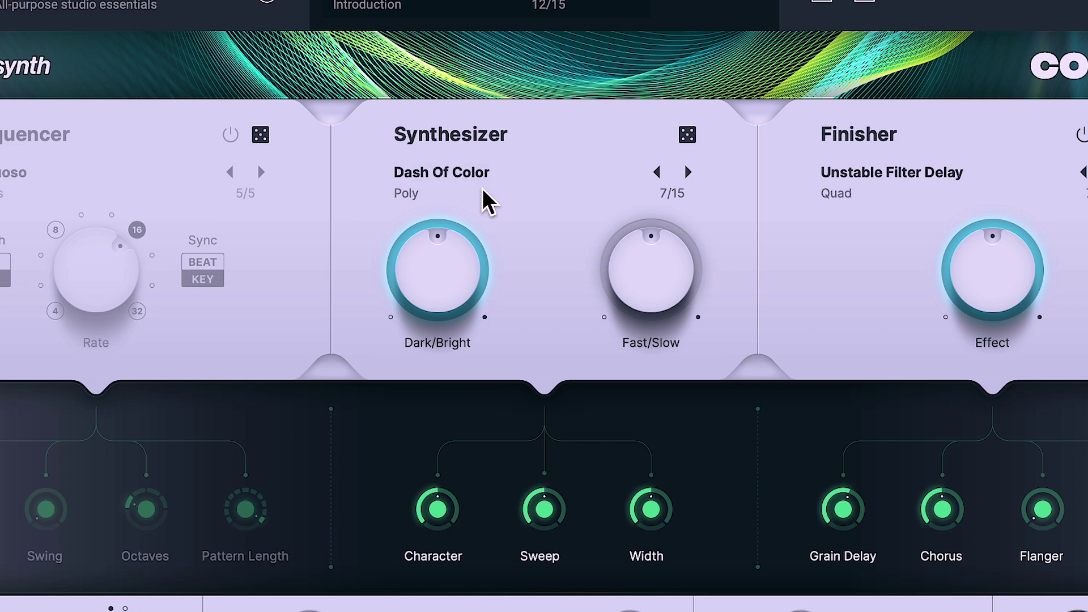
# Adjust the Synthesizer's Fast/Slow control and vary its Sweep amount up and down, raising it as far as 99.8 %
pyautogui.moveTo(634, 270); pyautogui.dragTo(644, 296)
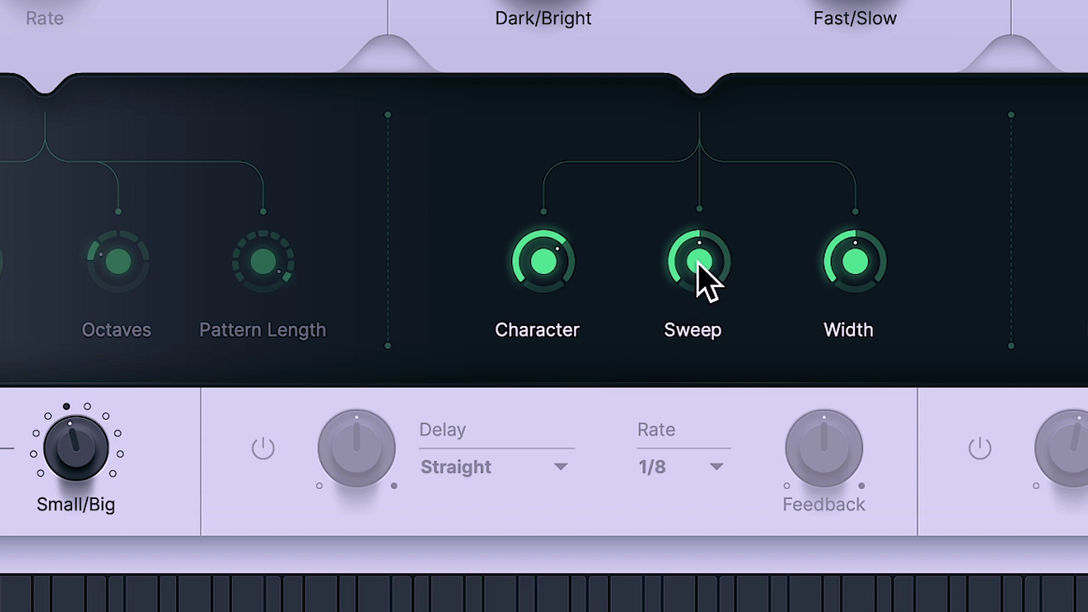
pyautogui.moveTo(719, 267); pyautogui.dragTo(699, 302)
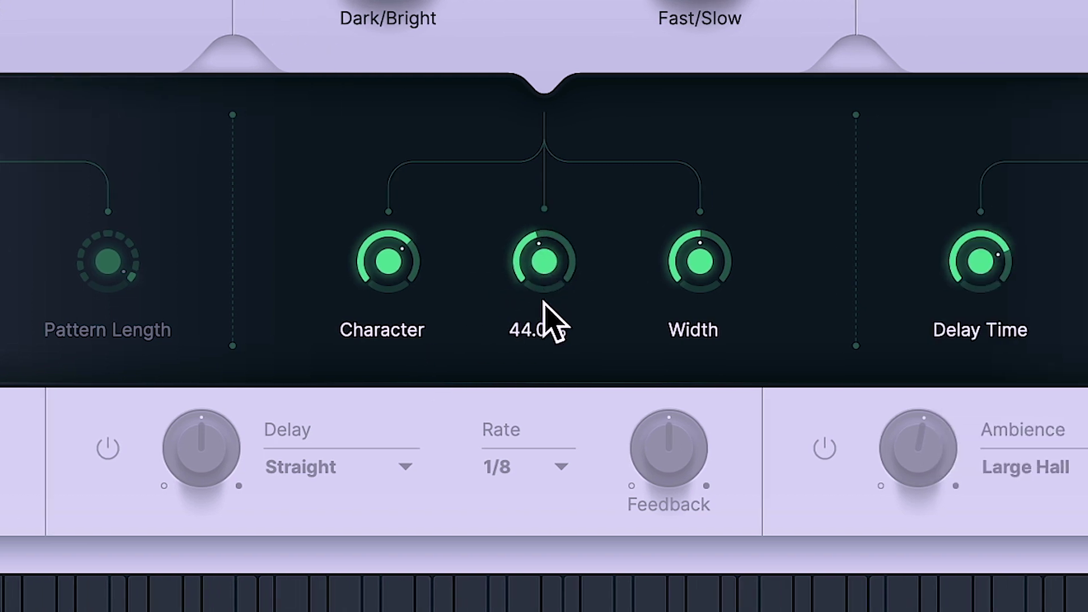
pyautogui.moveTo(544, 303); pyautogui.dragTo(524, 235)
pyautogui.moveTo(523, 310); pyautogui.dragTo(538, 426)
pyautogui.moveTo(523, 390); pyautogui.dragTo(459, 63)
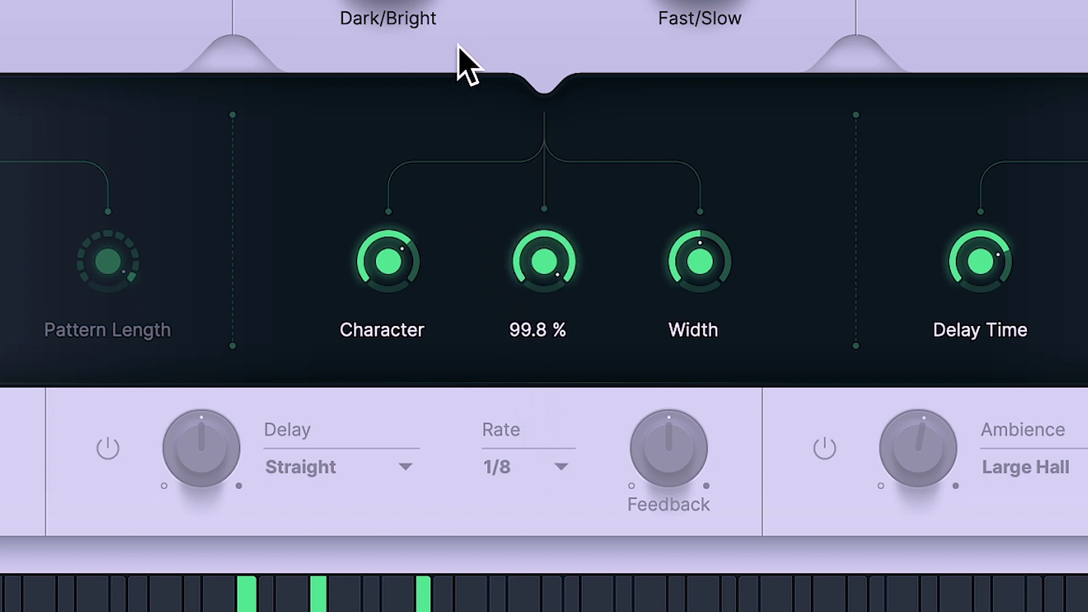
# Vary the Synthesizer's Width, raising it to 88.0 %, lowering it to 9.3 % and raising it again
pyautogui.moveTo(707, 280); pyautogui.dragTo(697, 235)
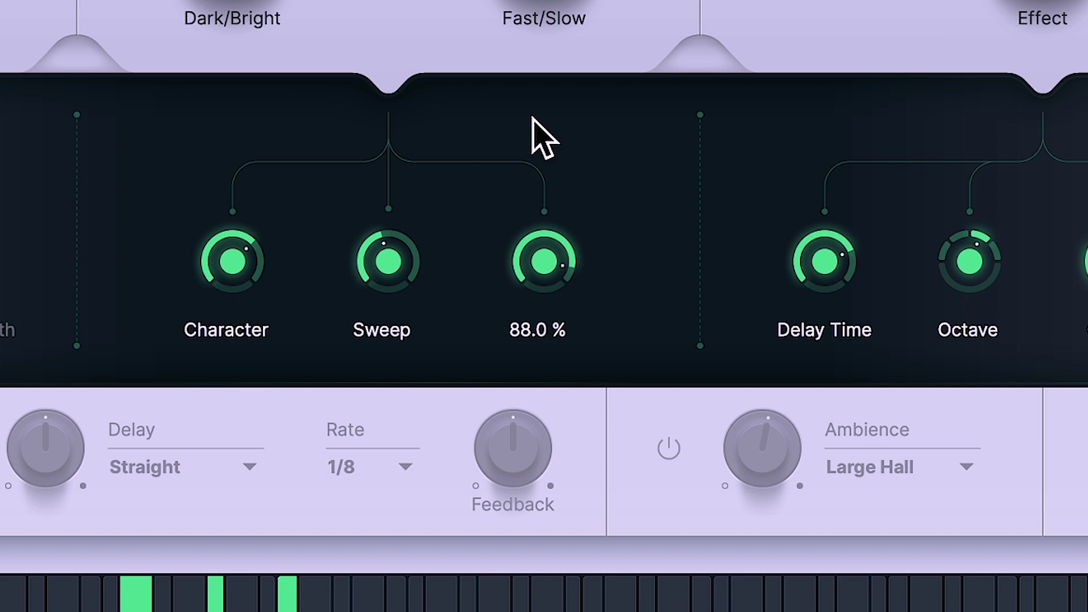
pyautogui.moveTo(528, 183); pyautogui.dragTo(560, 385)
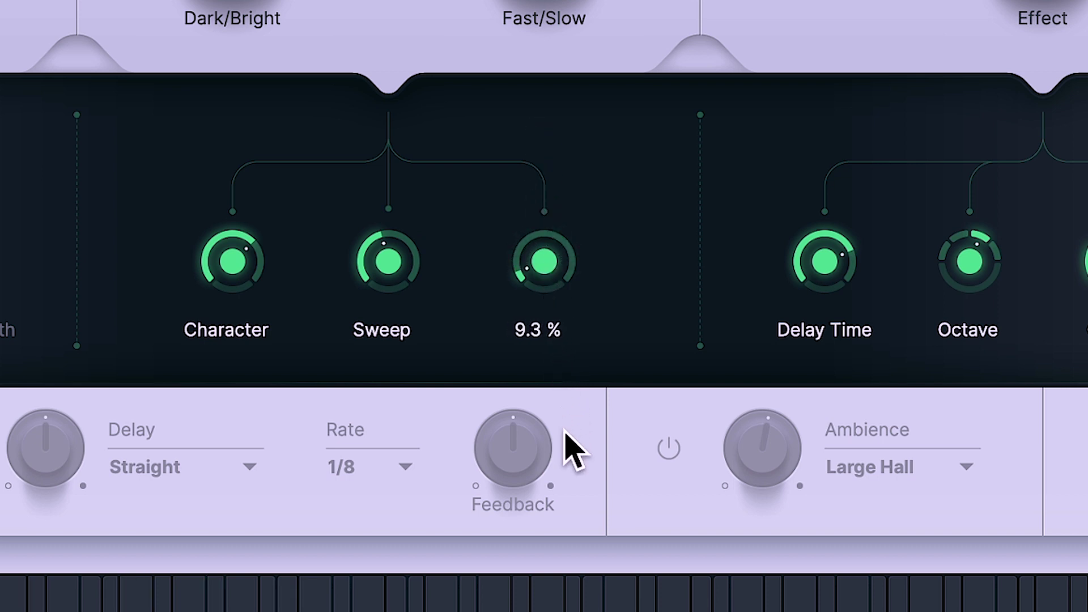
pyautogui.moveTo(574, 470); pyautogui.dragTo(546, 163)
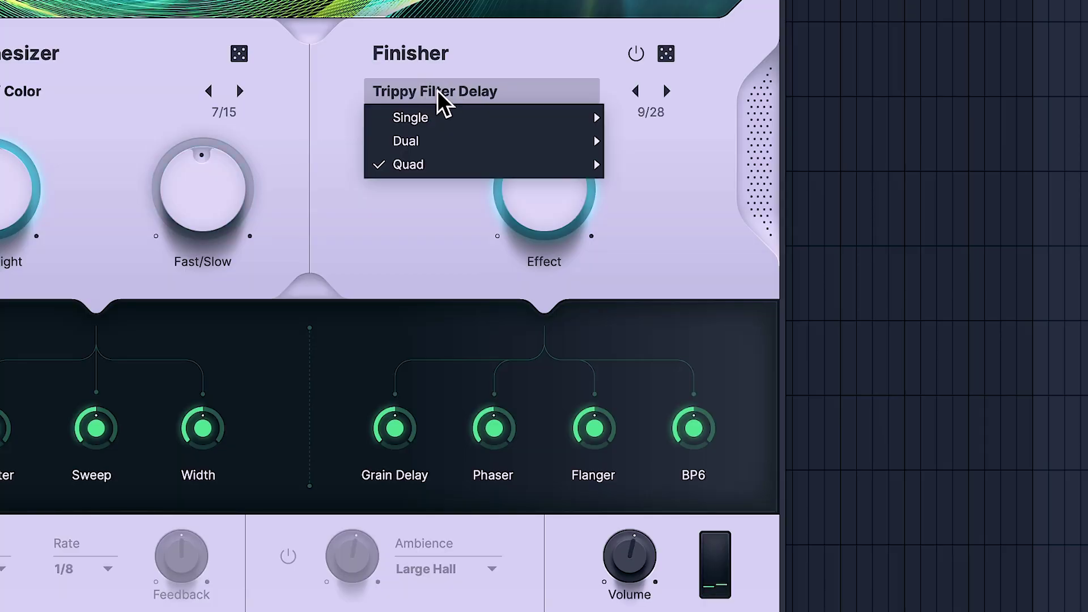
# Try the Single effect Comb Filter in the Finisher, followed by the Dual effect Pulsing Chorus
pyautogui.moveTo(411, 116)
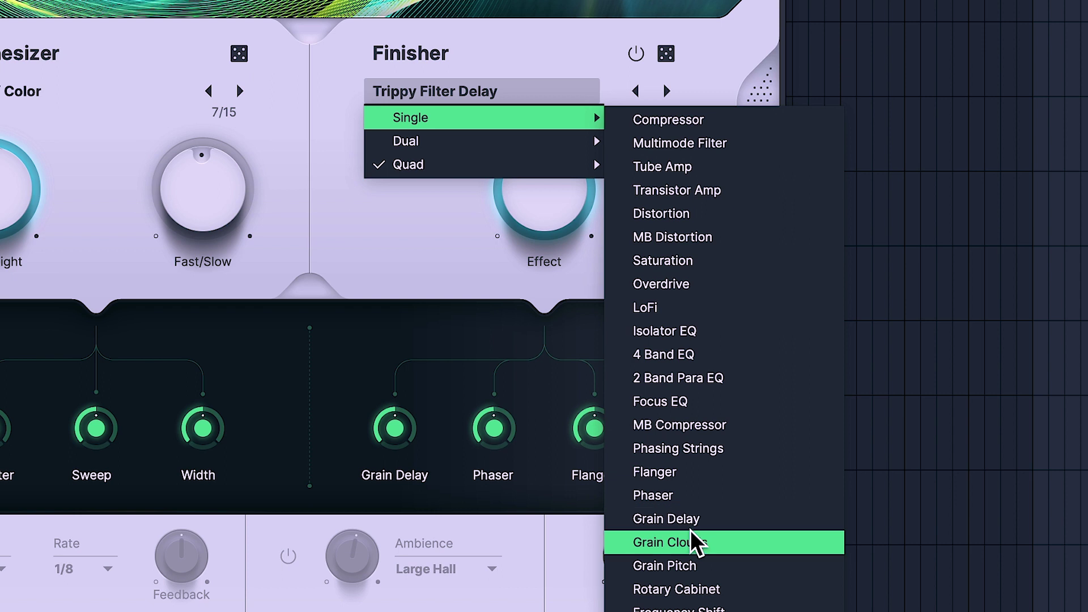
pyautogui.click(703, 605)
pyautogui.click(442, 91)
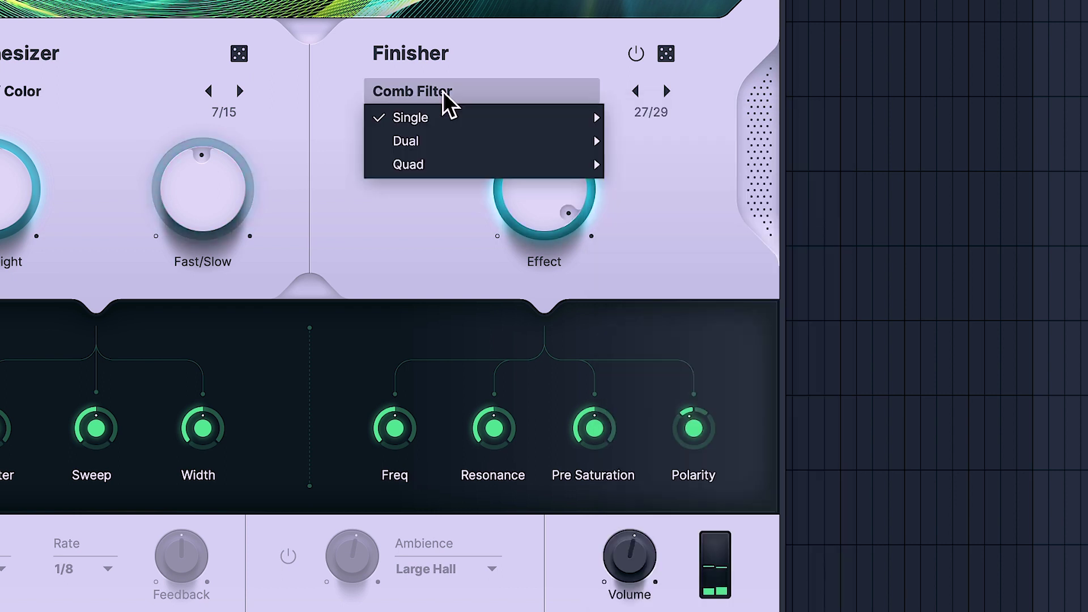
pyautogui.moveTo(433, 116)
pyautogui.moveTo(506, 145)
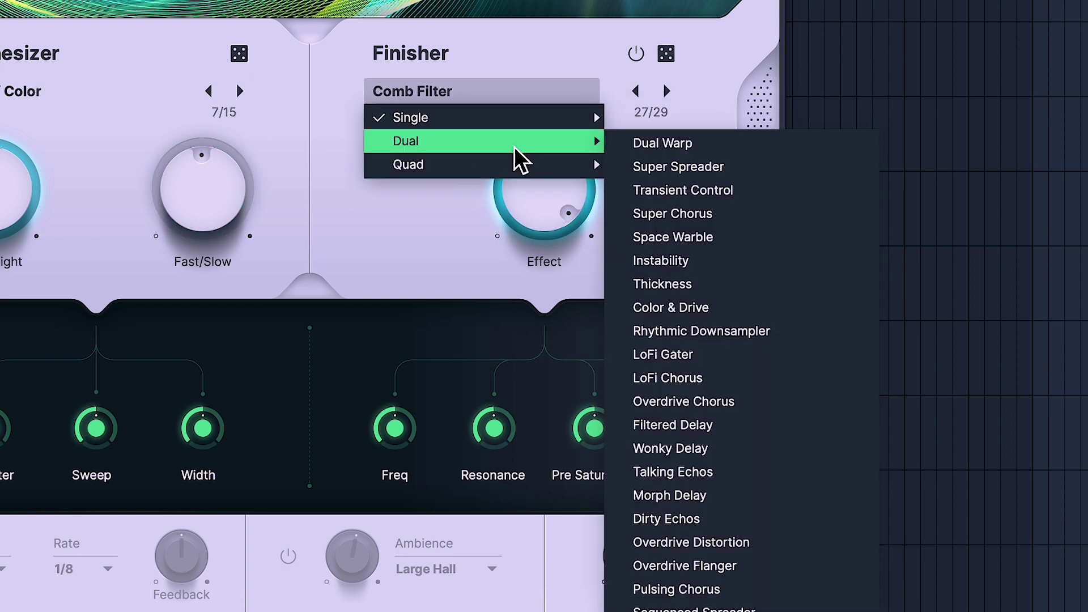
pyautogui.click(704, 354)
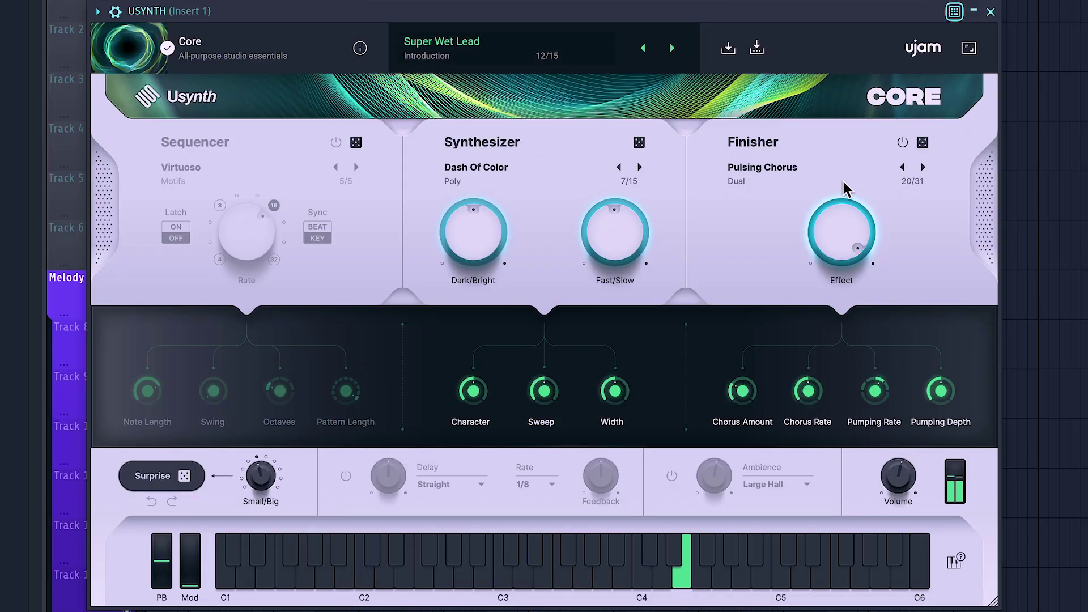
# Step the Finisher's Dual effects forward to Rhythmic Overdrive and switch it to the Quad effect LoFi Wash Out
pyautogui.click(922, 168)
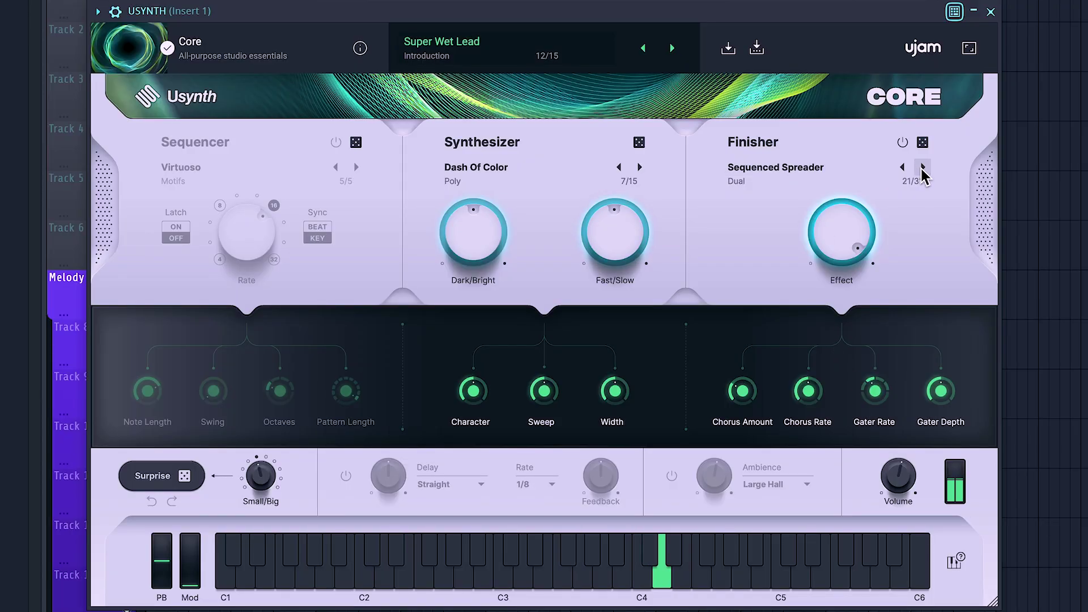
pyautogui.click(923, 167)
pyautogui.click(923, 167)
pyautogui.click(793, 167)
pyautogui.moveTo(804, 219)
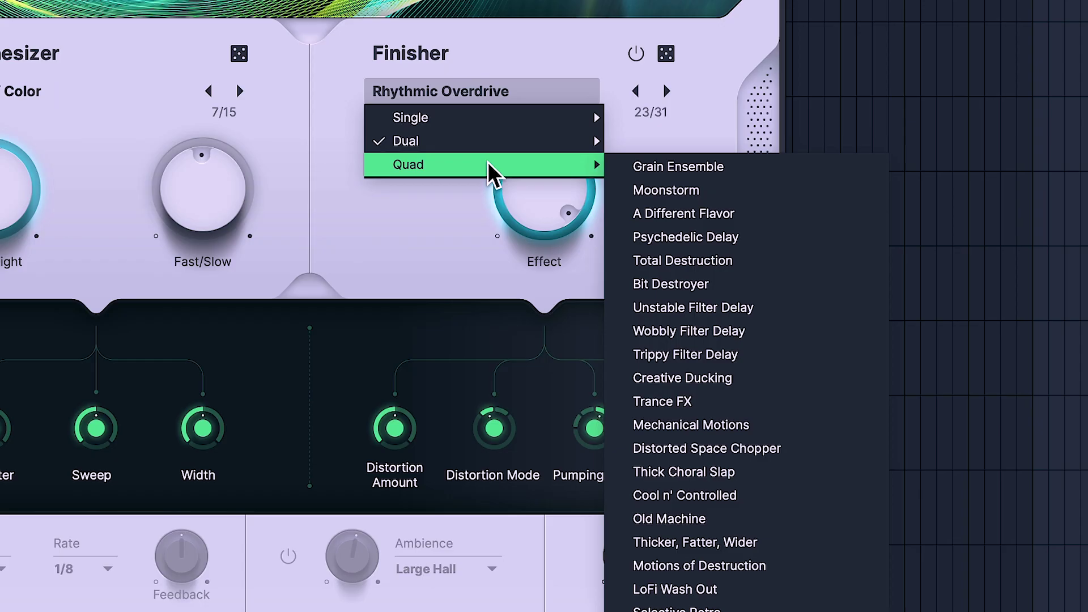
pyautogui.click(669, 285)
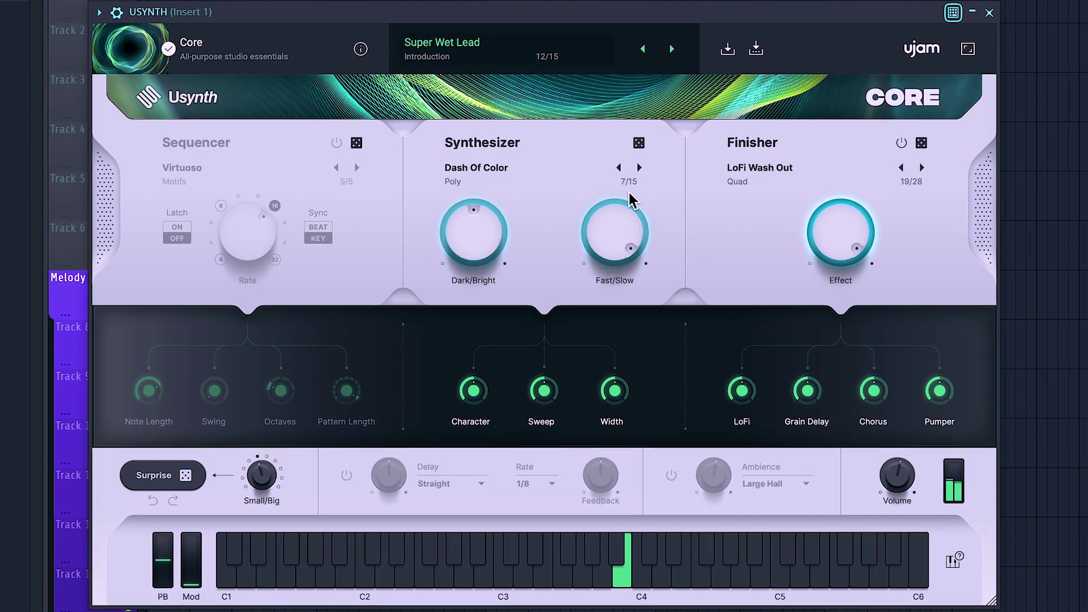
# Set the Finisher to the Single effect Grain Pitch and vary its Effect amount
pyautogui.click(760, 167)
pyautogui.moveTo(802, 181)
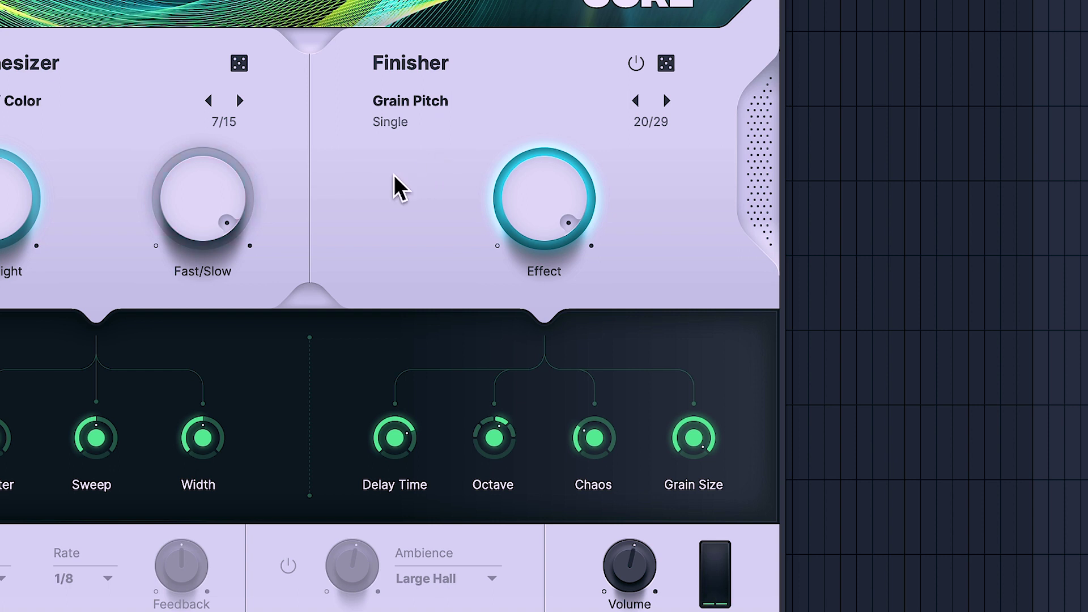
pyautogui.moveTo(532, 206); pyautogui.dragTo(529, 260)
pyautogui.moveTo(536, 307); pyautogui.dragTo(541, 325)
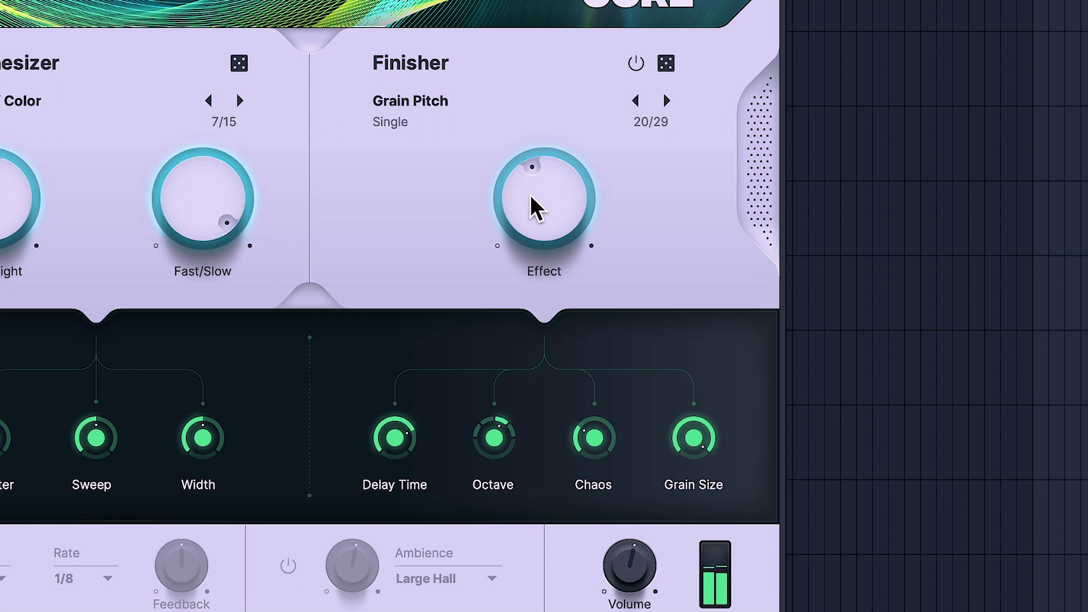
pyautogui.moveTo(529, 244)
pyautogui.mouseDown()
pyautogui.moveTo(547, 226)
pyautogui.moveTo(547, 250)
pyautogui.mouseUp()
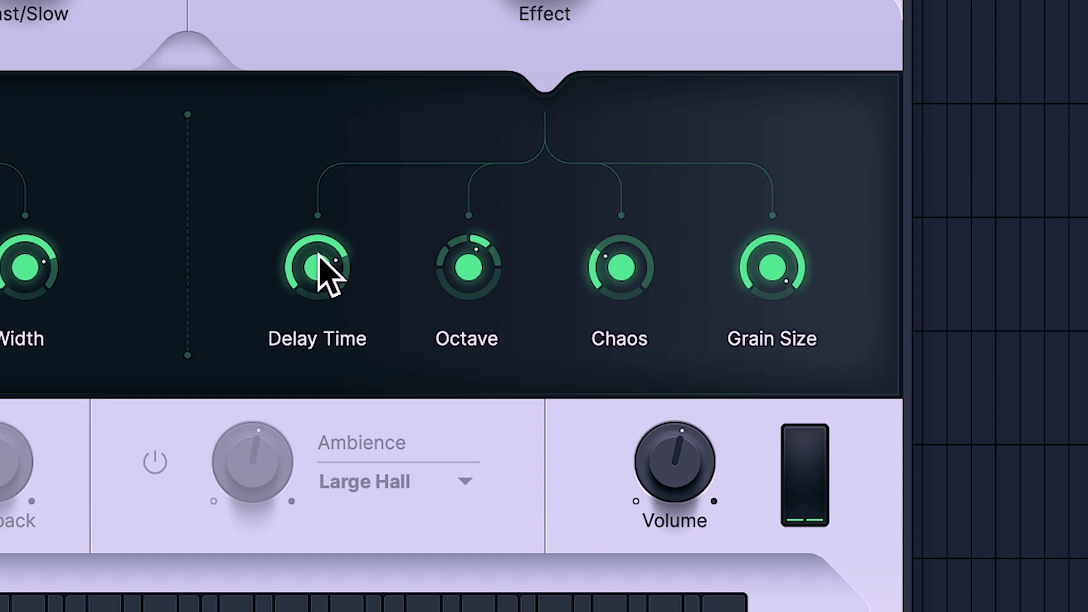
# Adjust the Delay Time, Octave, Chaos and Grain Size of the Finisher's Grain Pitch effect
pyautogui.moveTo(313, 260); pyautogui.dragTo(314, 267)
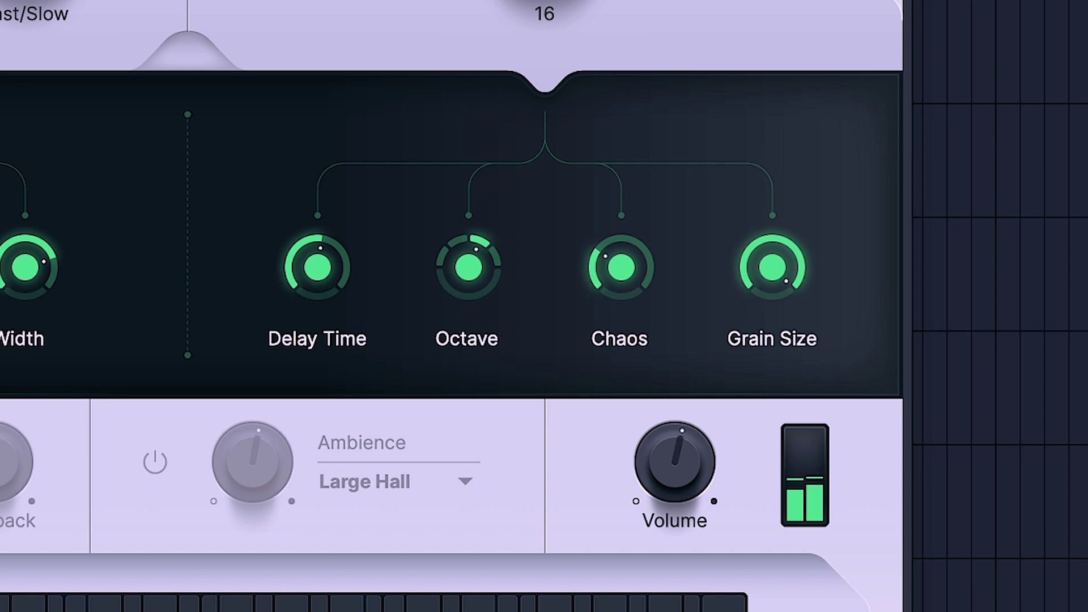
pyautogui.moveTo(317, 266); pyautogui.dragTo(316, 242)
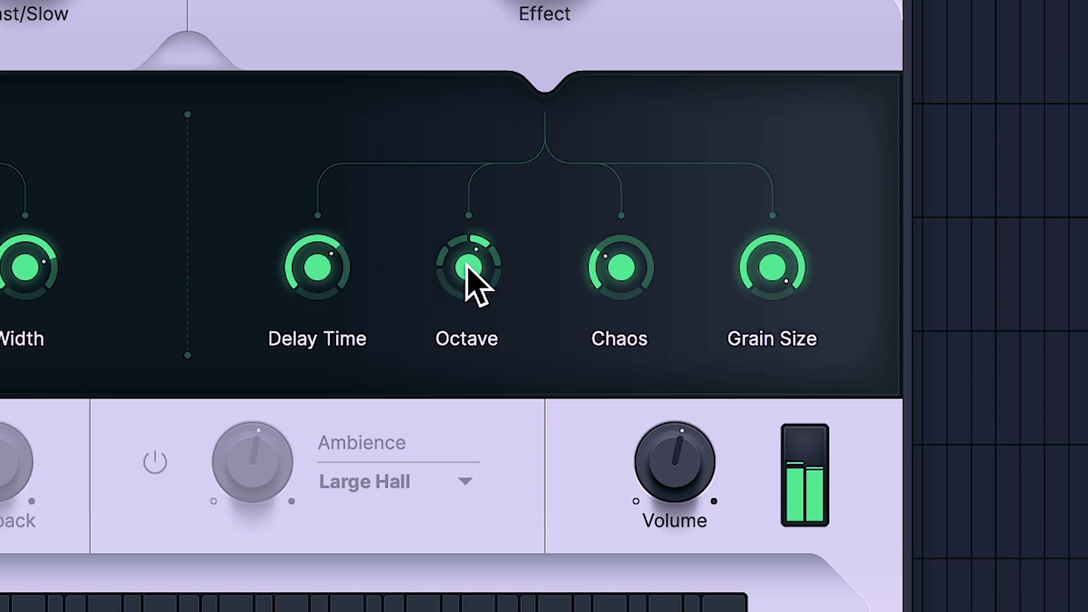
pyautogui.moveTo(467, 243); pyautogui.dragTo(471, 178)
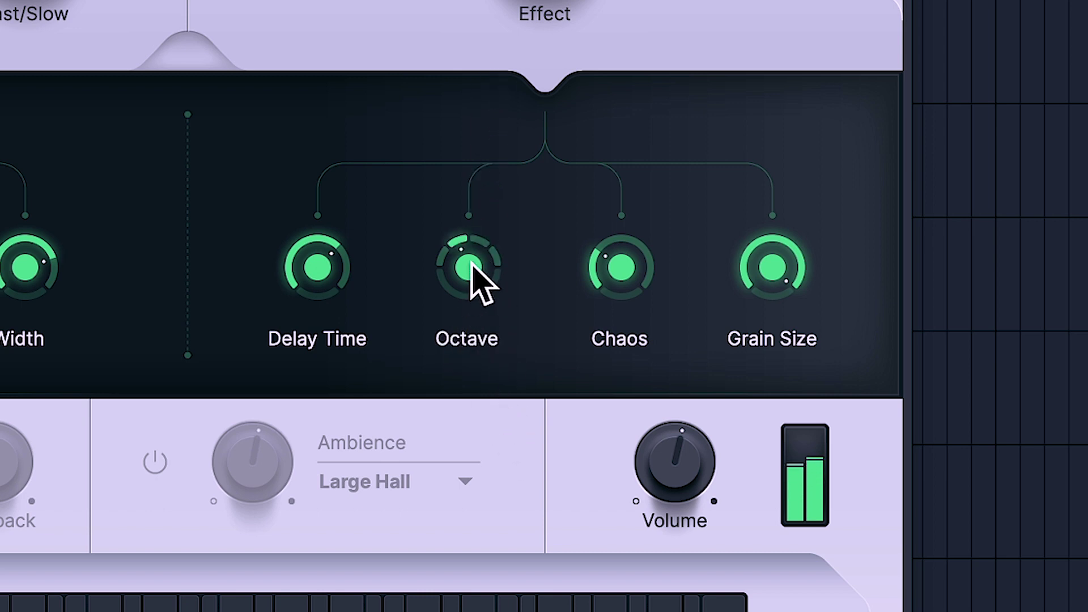
pyautogui.moveTo(621, 260); pyautogui.dragTo(624, 93)
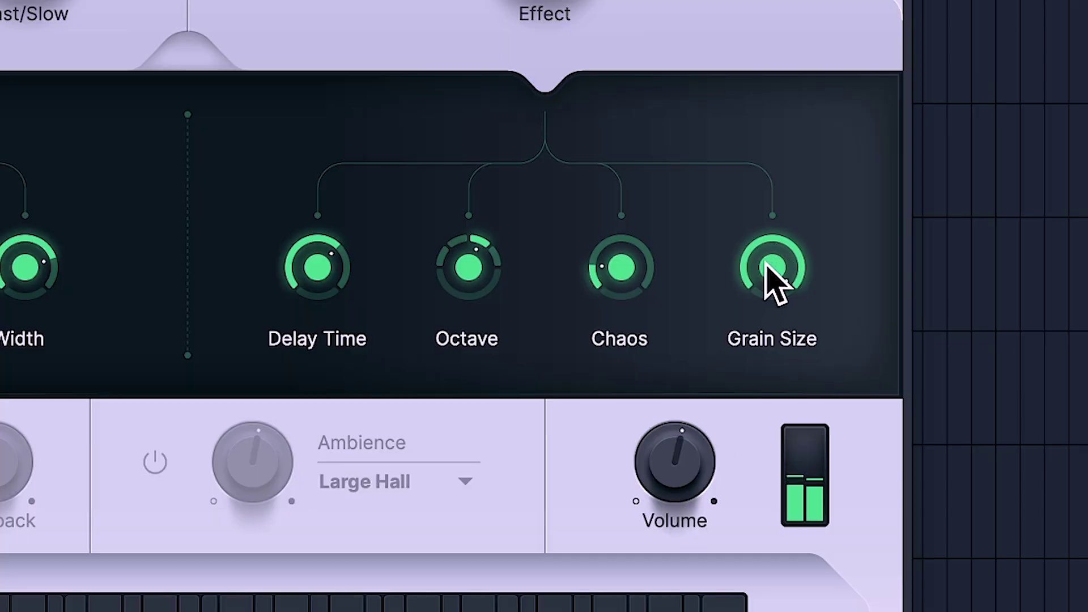
pyautogui.moveTo(774, 278); pyautogui.dragTo(750, 343)
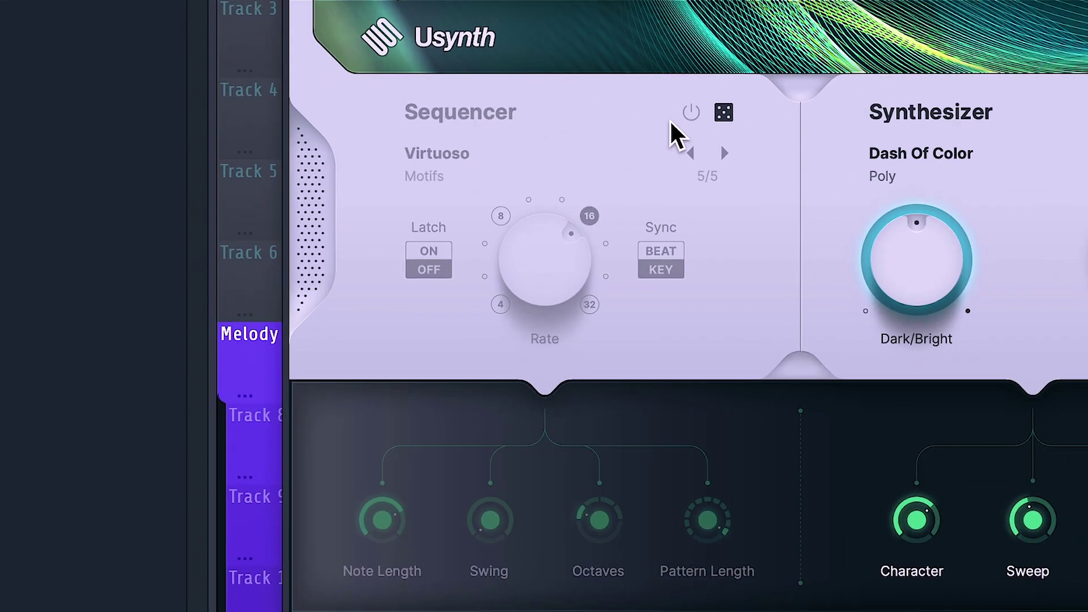
# Switch on the Sequencer and try its Chords patterns Big Feels and Funky Bot
pyautogui.click(695, 114)
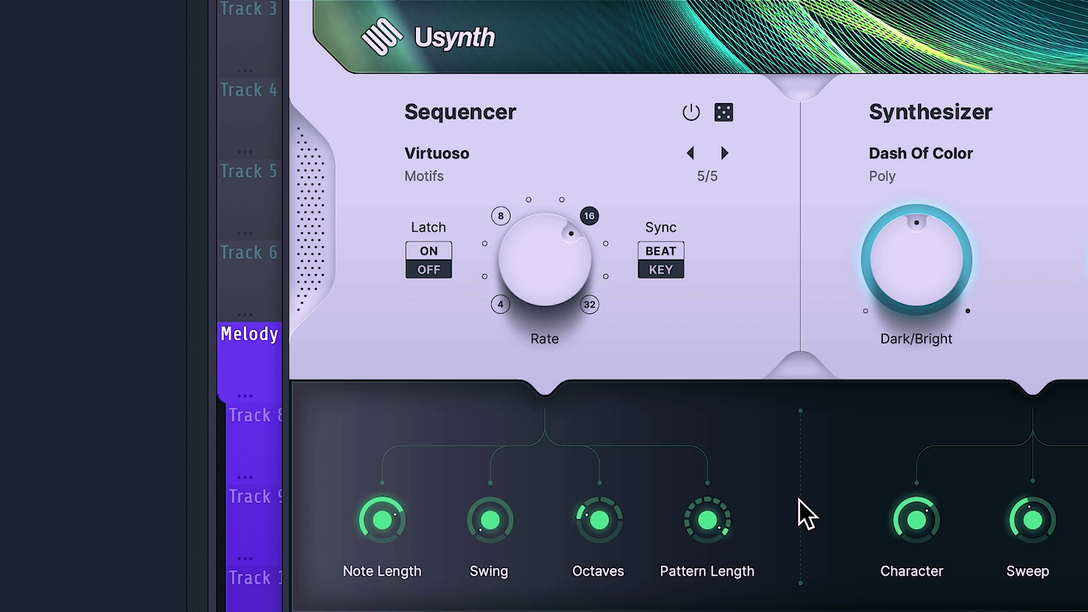
pyautogui.click(446, 153)
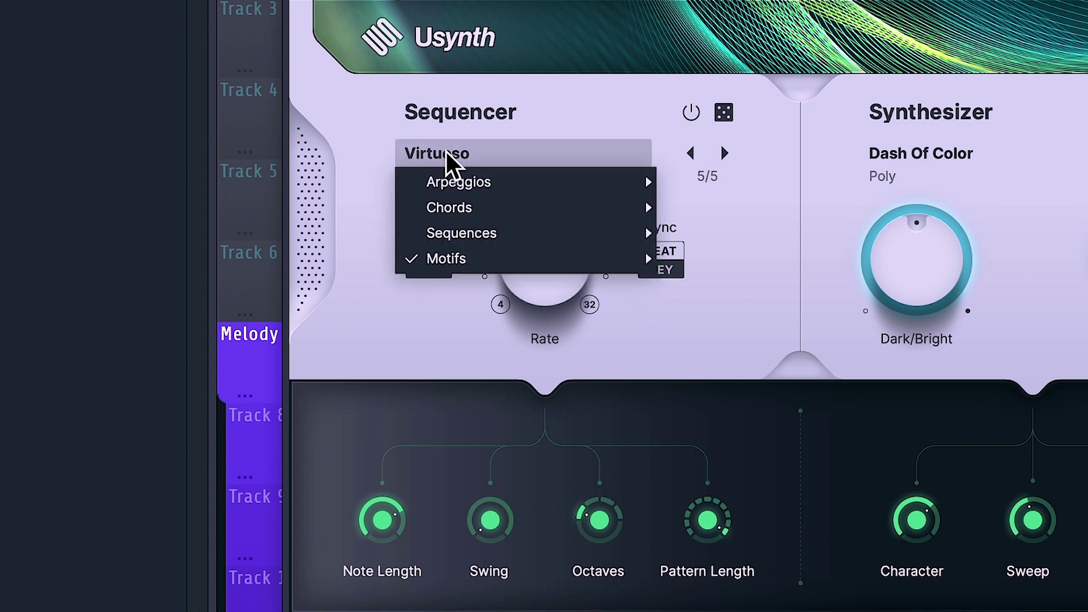
pyautogui.moveTo(466, 176)
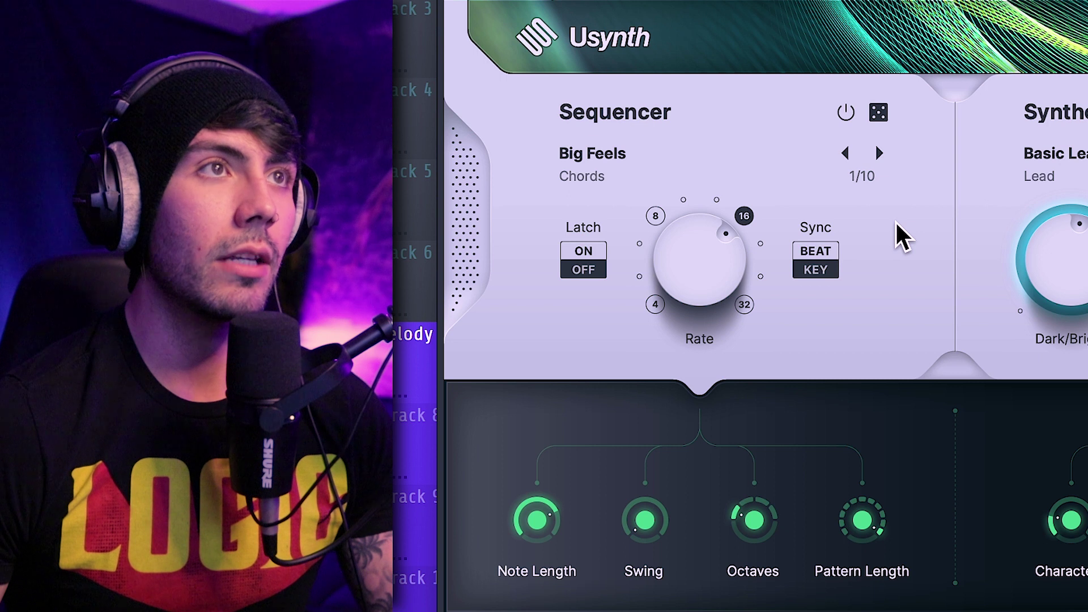
pyautogui.click(879, 153)
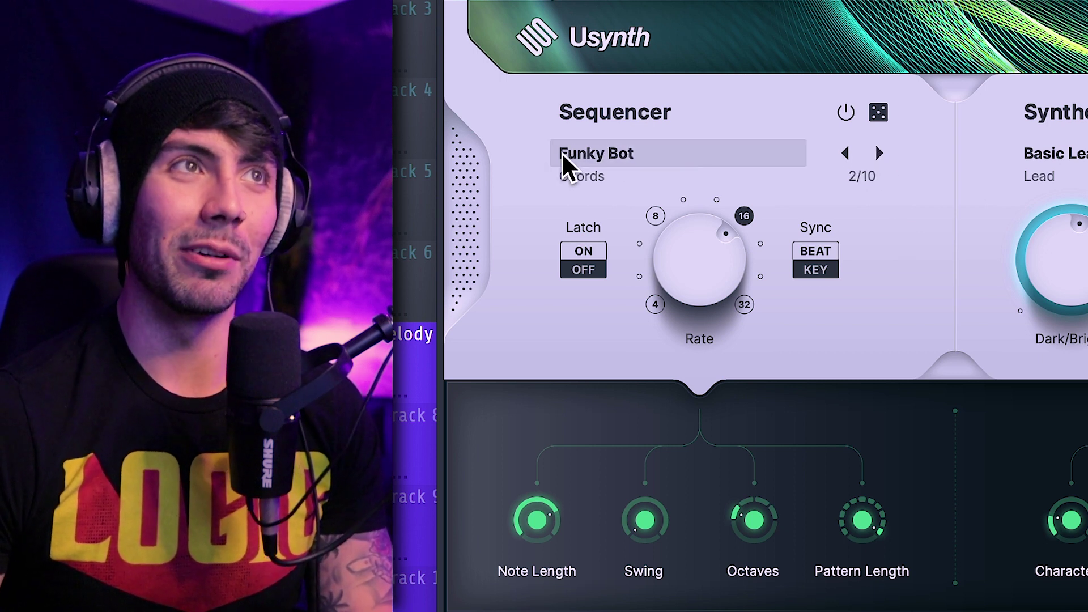
# Set the Sequencer to the Complex Arpeggios pattern and look through the Sequences and Arpeggios pattern lists
pyautogui.click(671, 161)
pyautogui.moveTo(644, 229)
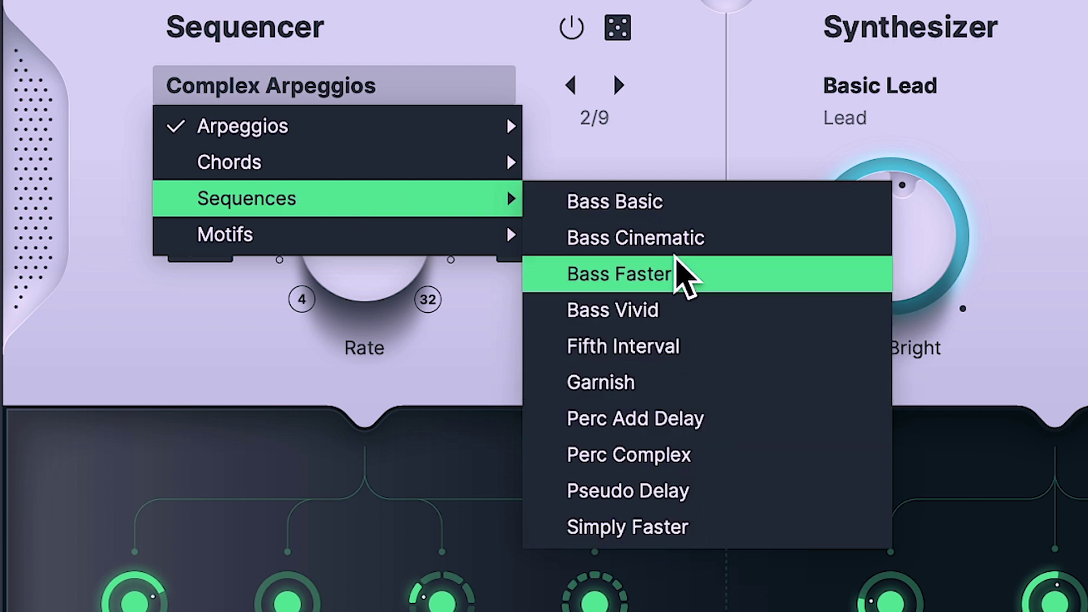
pyautogui.moveTo(313, 121)
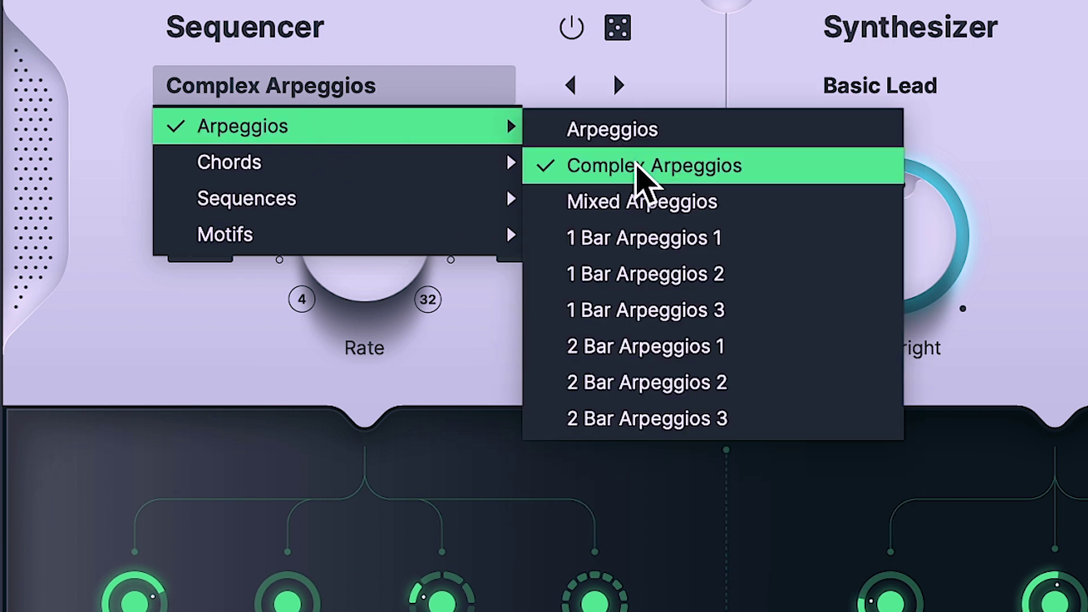
pyautogui.click(369, 76)
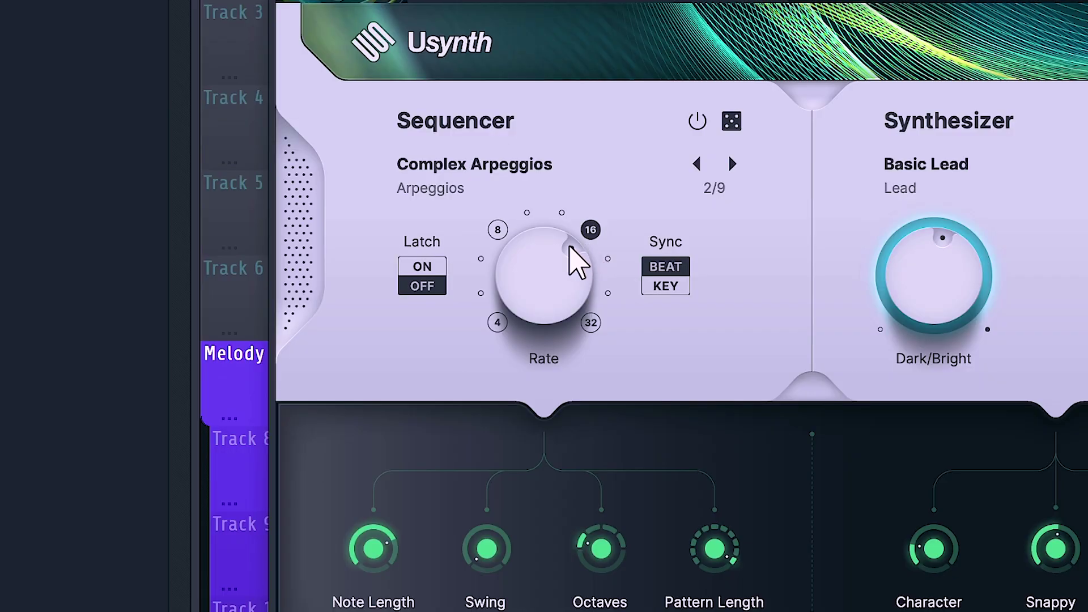
# Vary the Sequencer's Rate, including the settings between 8 and 16
pyautogui.moveTo(577, 262); pyautogui.dragTo(600, 188)
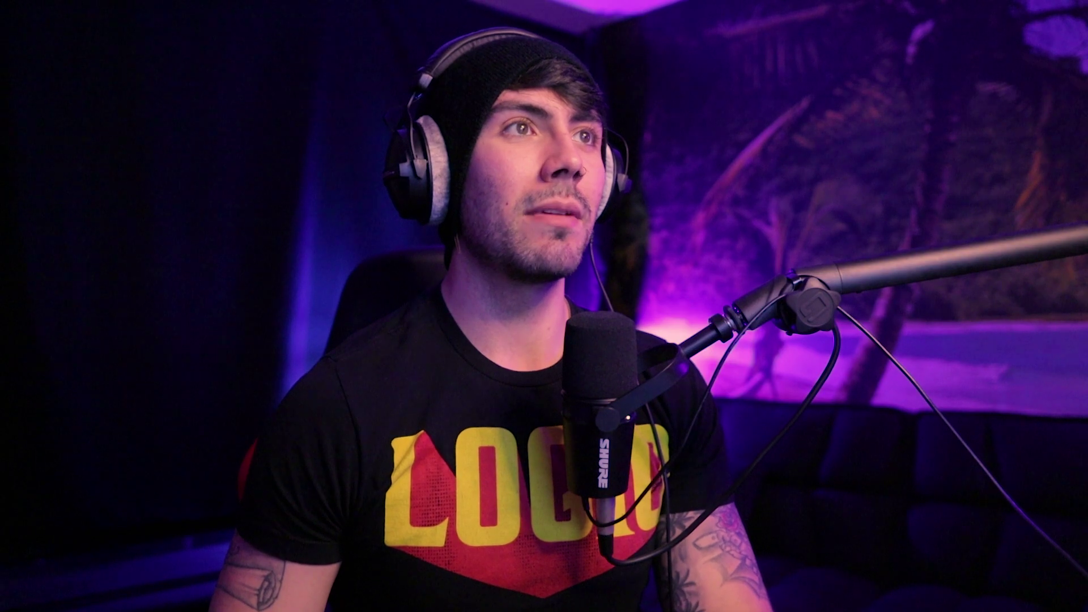
pyautogui.moveTo(595, 391); pyautogui.dragTo(590, 404)
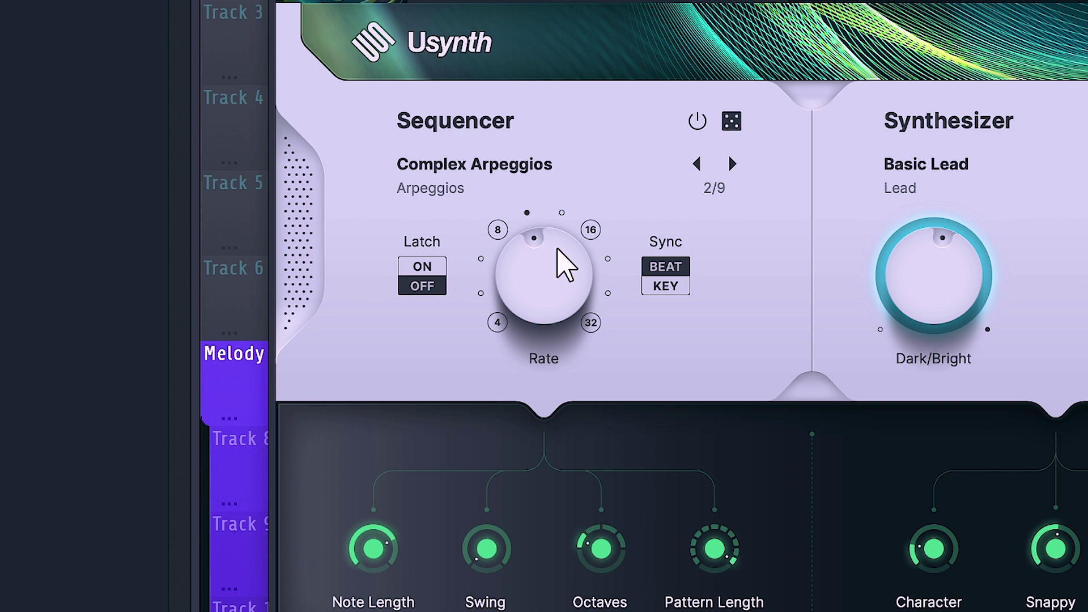
pyautogui.moveTo(561, 266); pyautogui.dragTo(513, 294)
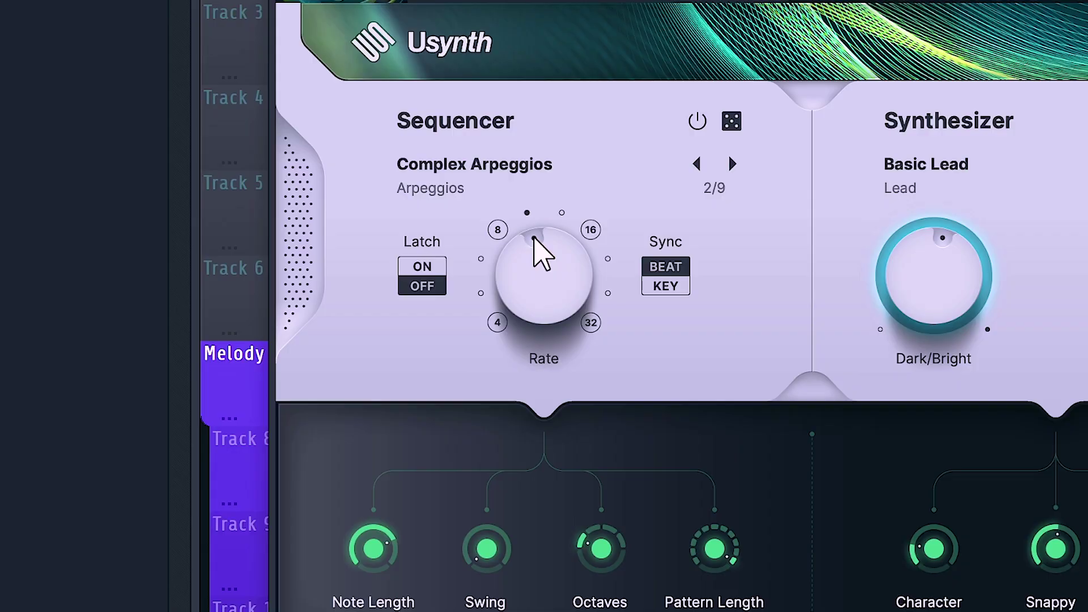
pyautogui.moveTo(536, 236)
pyautogui.mouseDown()
pyautogui.moveTo(545, 176)
pyautogui.moveTo(542, 236)
pyautogui.mouseUp()
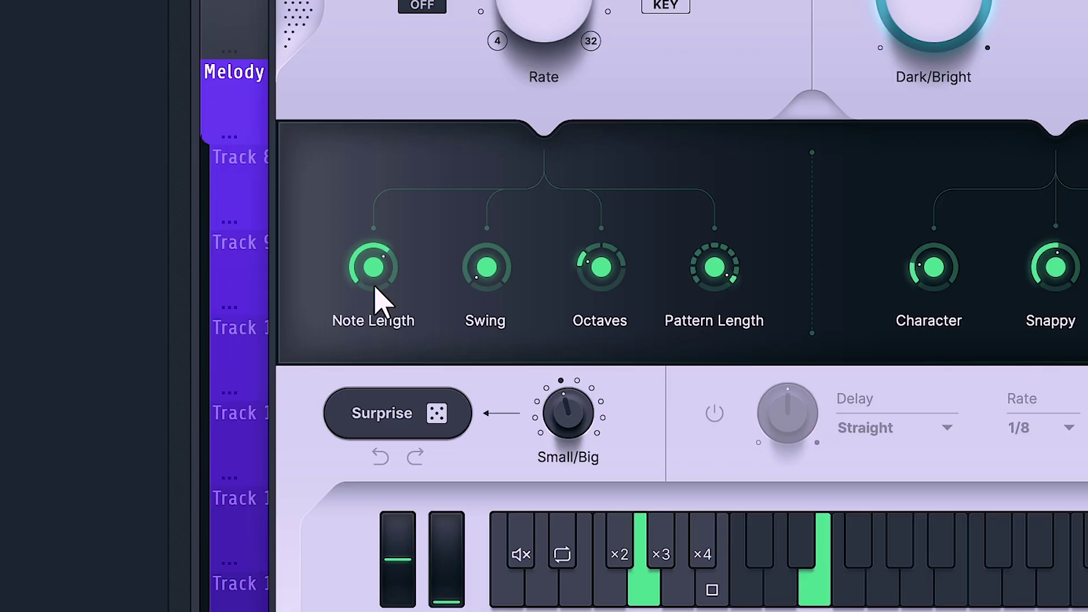
# Vary the Note Length and Swing of the Sequencer's Complex Arpeggios pattern
pyautogui.moveTo(375, 286); pyautogui.dragTo(389, 136)
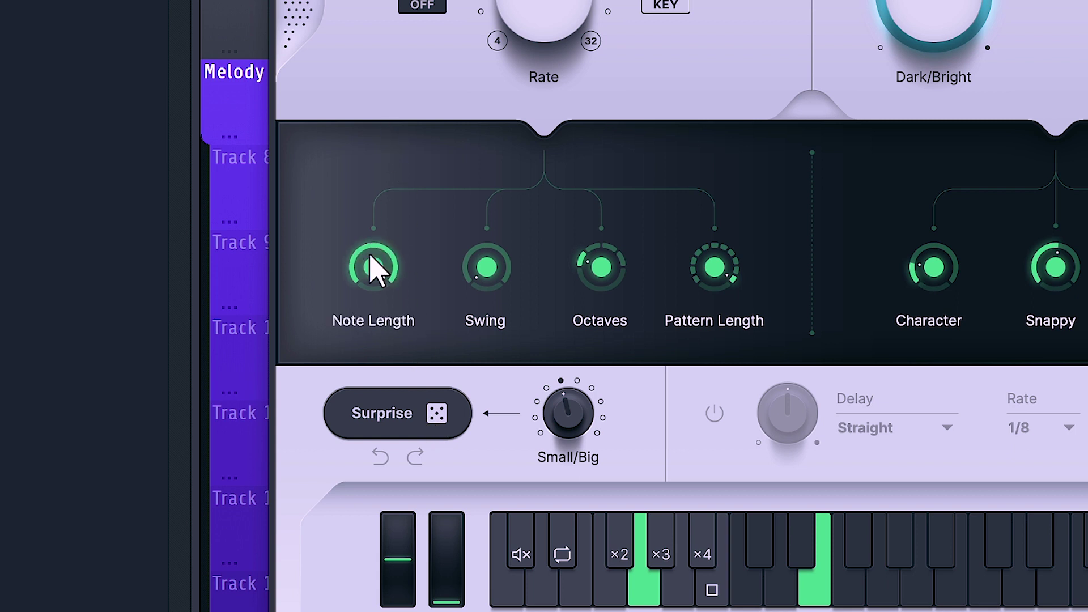
pyautogui.click(381, 295)
pyautogui.moveTo(374, 280); pyautogui.dragTo(390, 316)
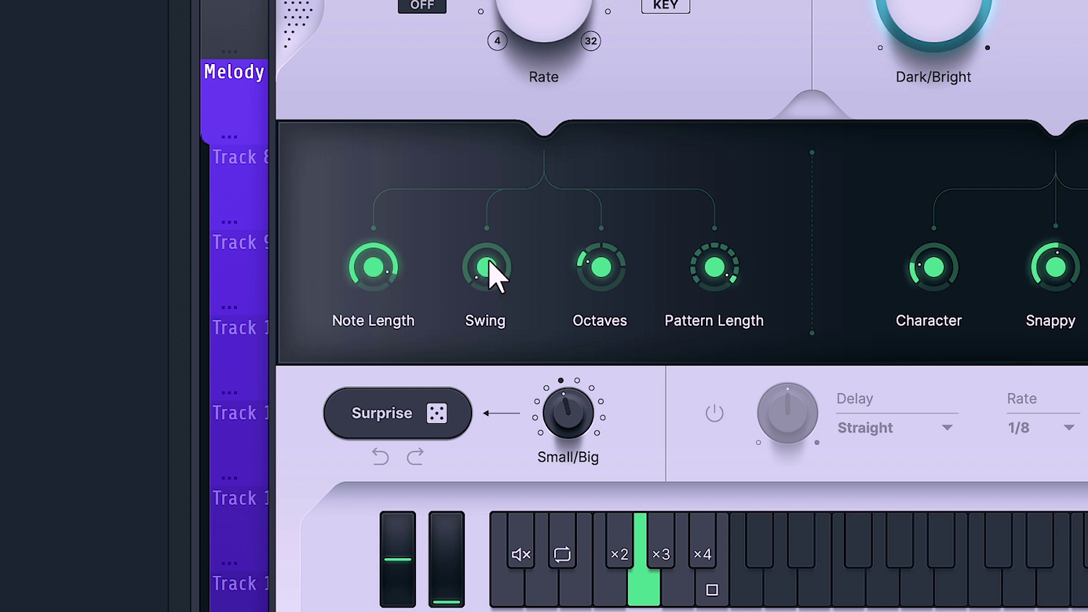
pyautogui.moveTo(484, 230); pyautogui.dragTo(484, 141)
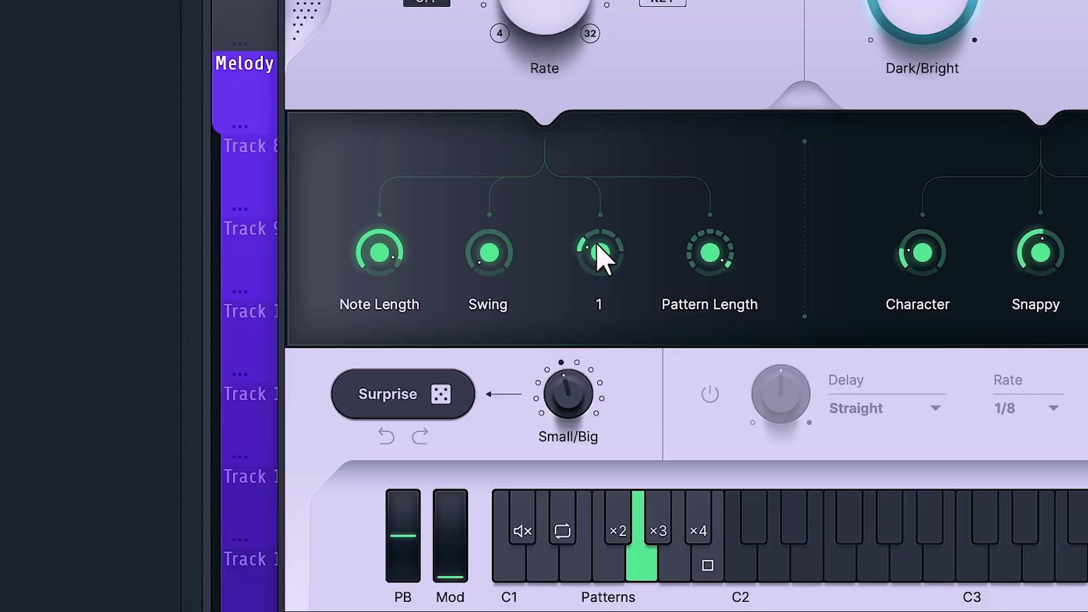
# Try the Sequencer's Octaves at 4, return it to 1, and vary the Pattern Length
pyautogui.moveTo(600, 258); pyautogui.dragTo(605, 292)
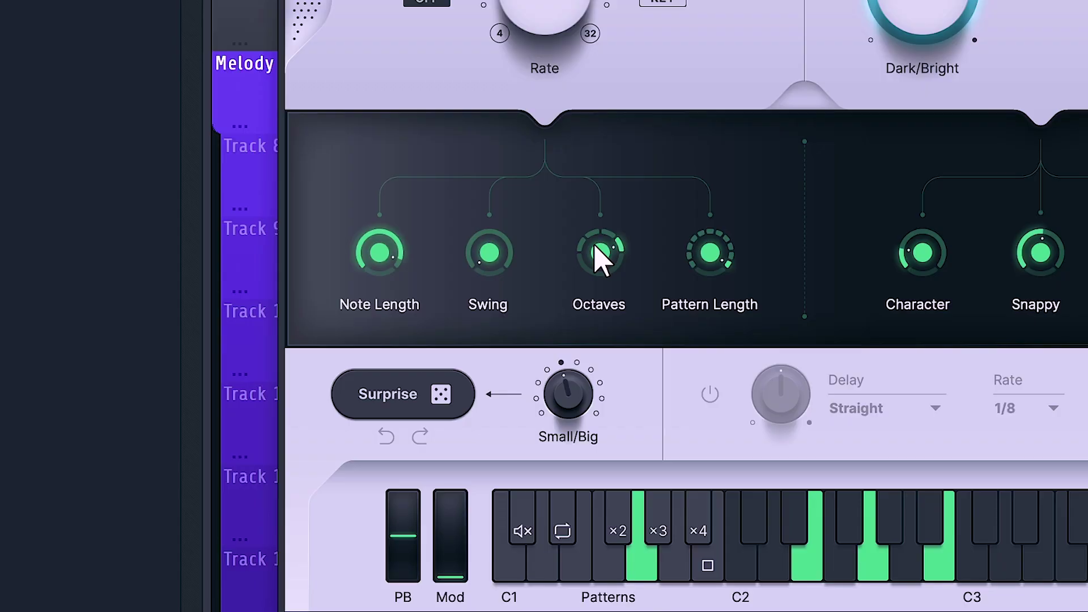
pyautogui.moveTo(595, 255); pyautogui.dragTo(584, 146)
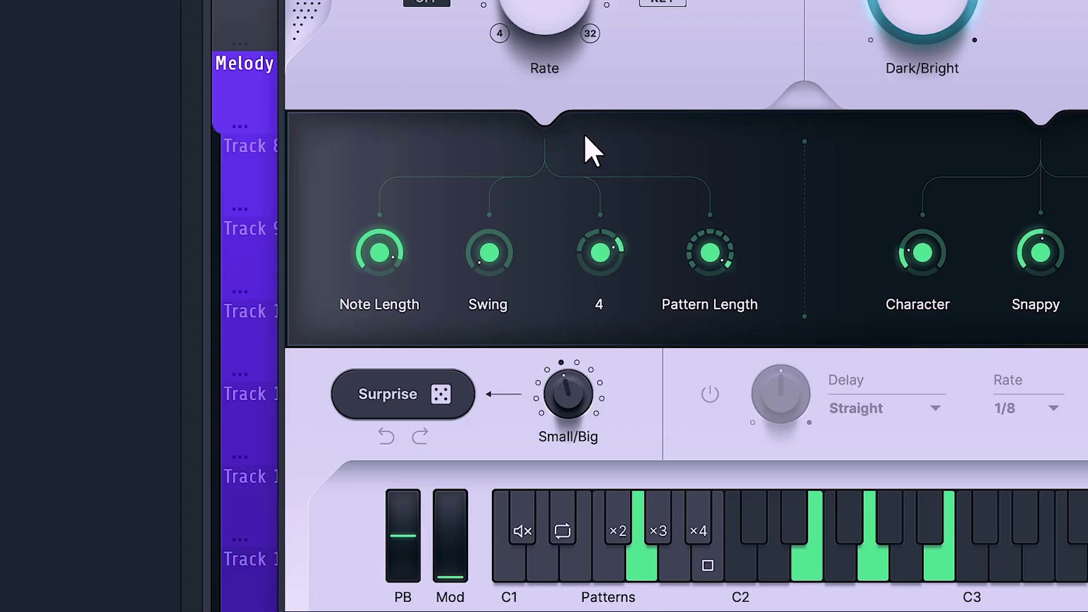
pyautogui.moveTo(703, 272); pyautogui.dragTo(736, 479)
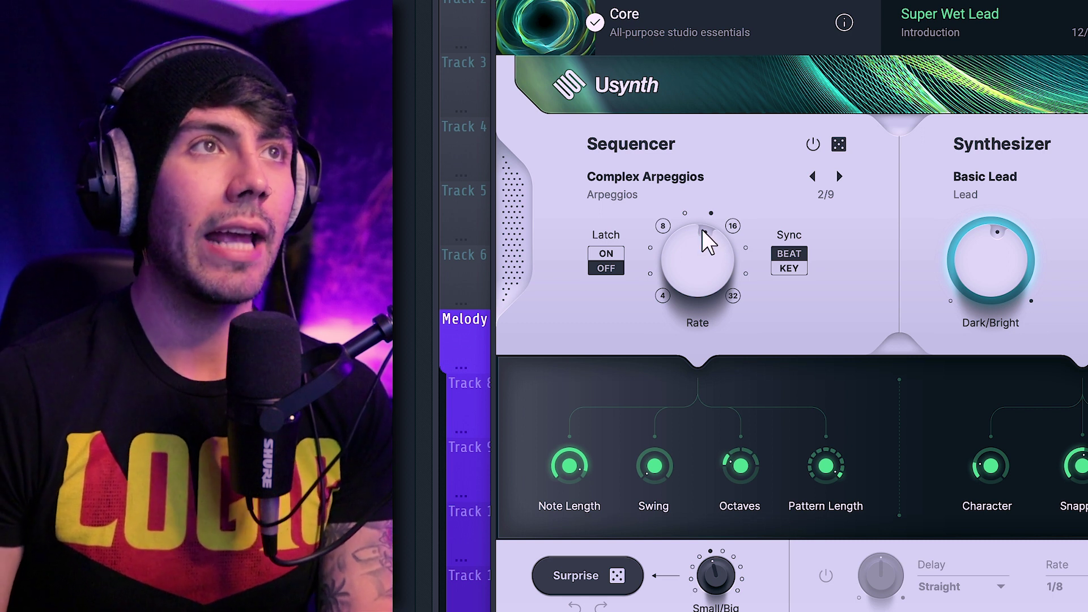
# Randomize the sound with Surprise and step through the Synthesizer's Lead sounds starting from Basic Lead
pyautogui.moveTo(702, 229); pyautogui.dragTo(695, 253)
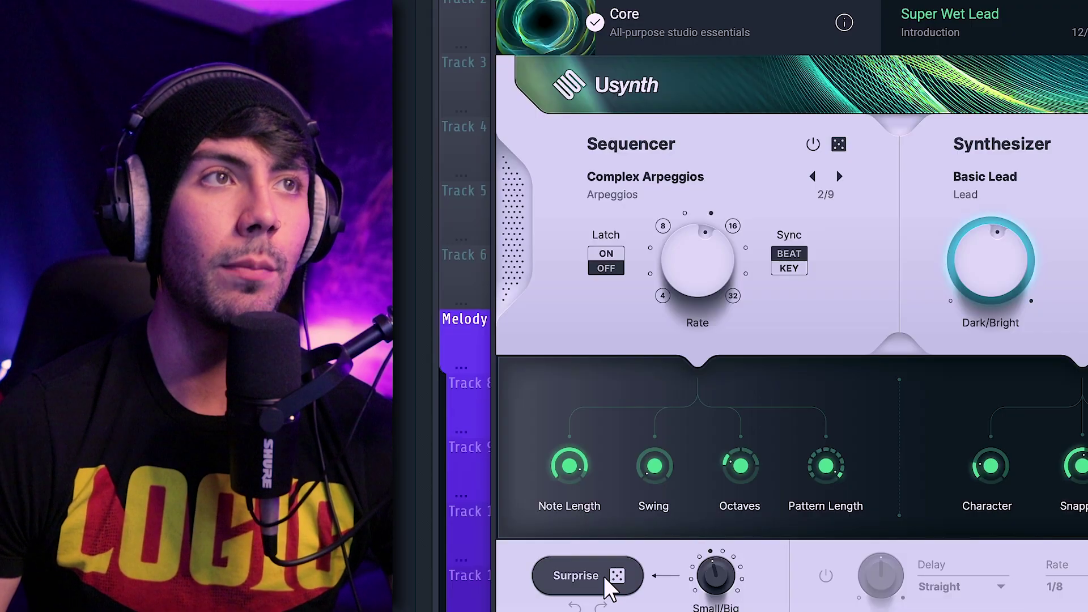
pyautogui.click(610, 586)
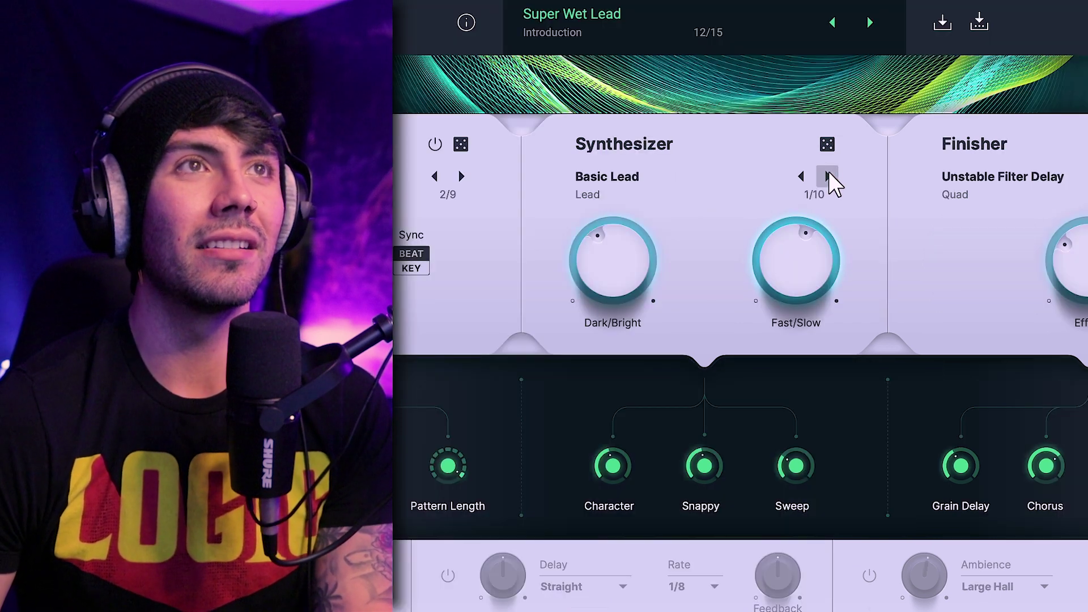
pyautogui.click(827, 177)
pyautogui.click(828, 176)
pyautogui.click(827, 177)
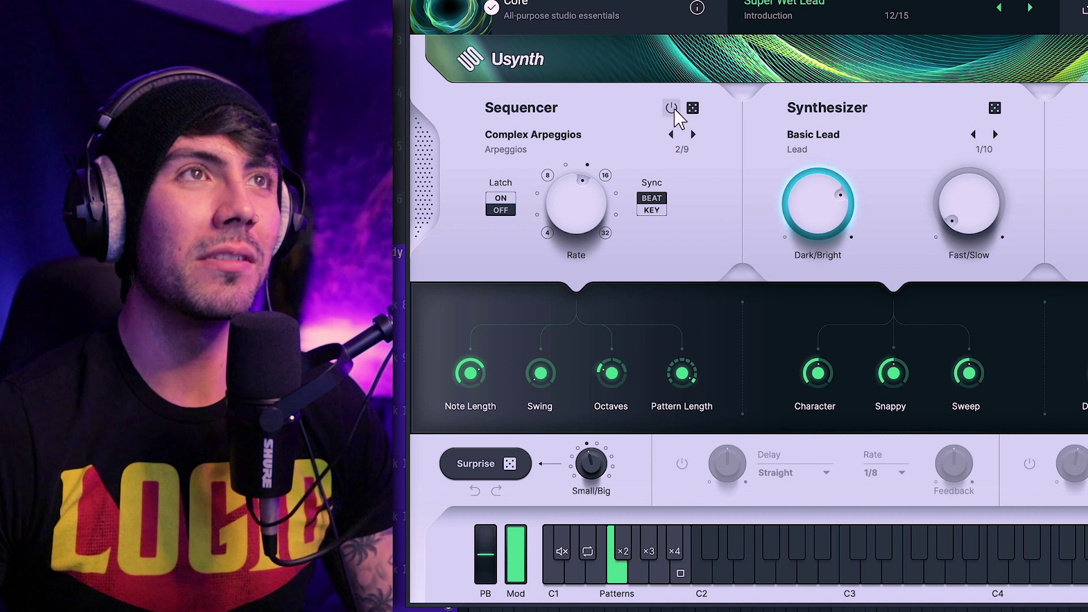
# Switch the Sequencer off and back on again
pyautogui.click(673, 109)
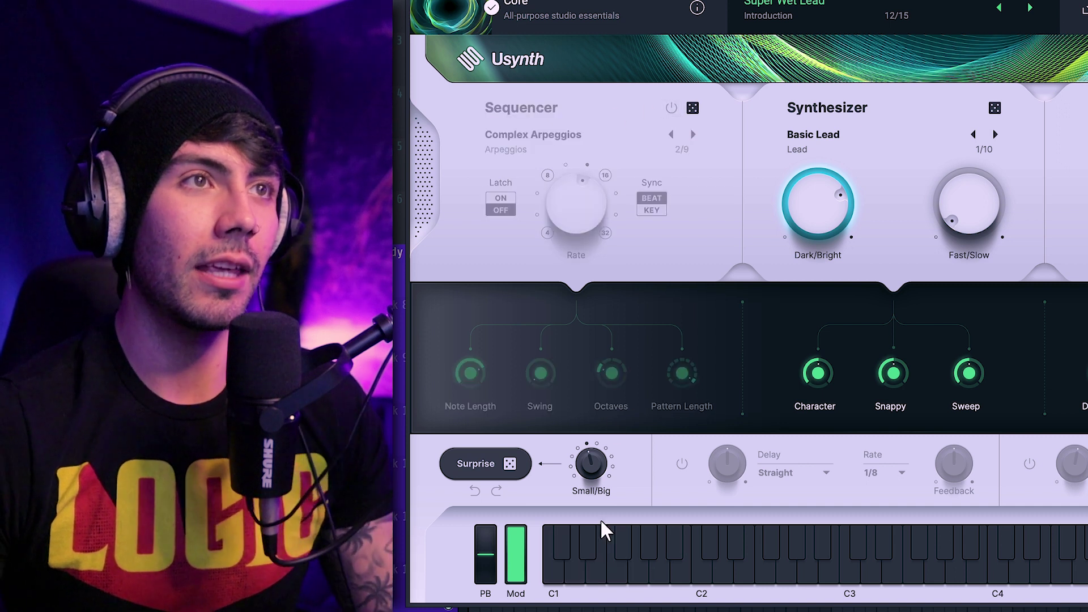
pyautogui.click(672, 108)
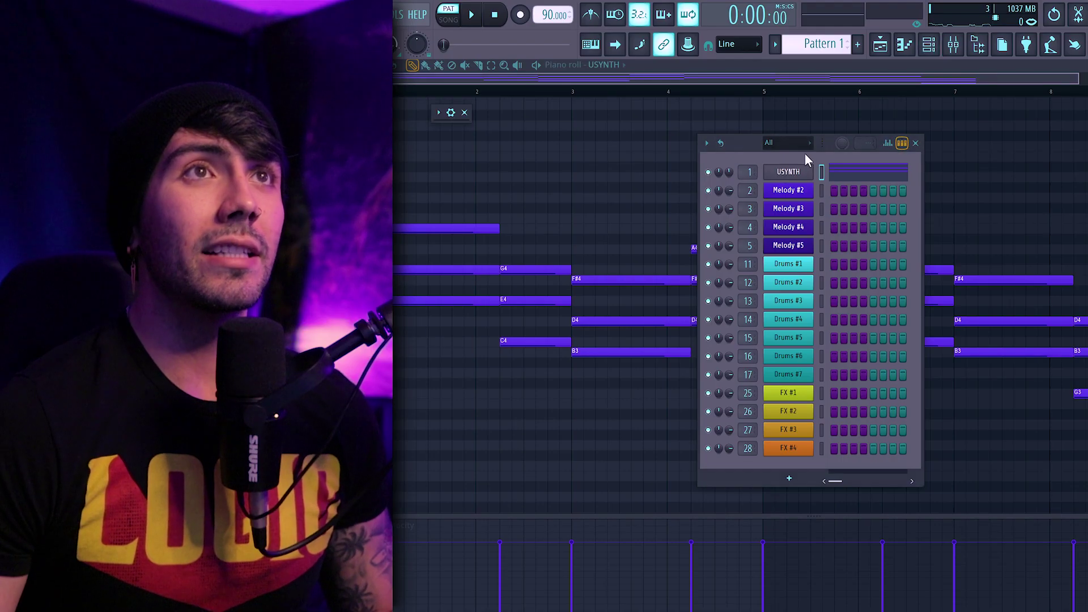
# Consolidate the Melody track holding Pattern 1 into an audio clip in the FL Studio playlist
pyautogui.click(801, 171)
pyautogui.click(1058, 112)
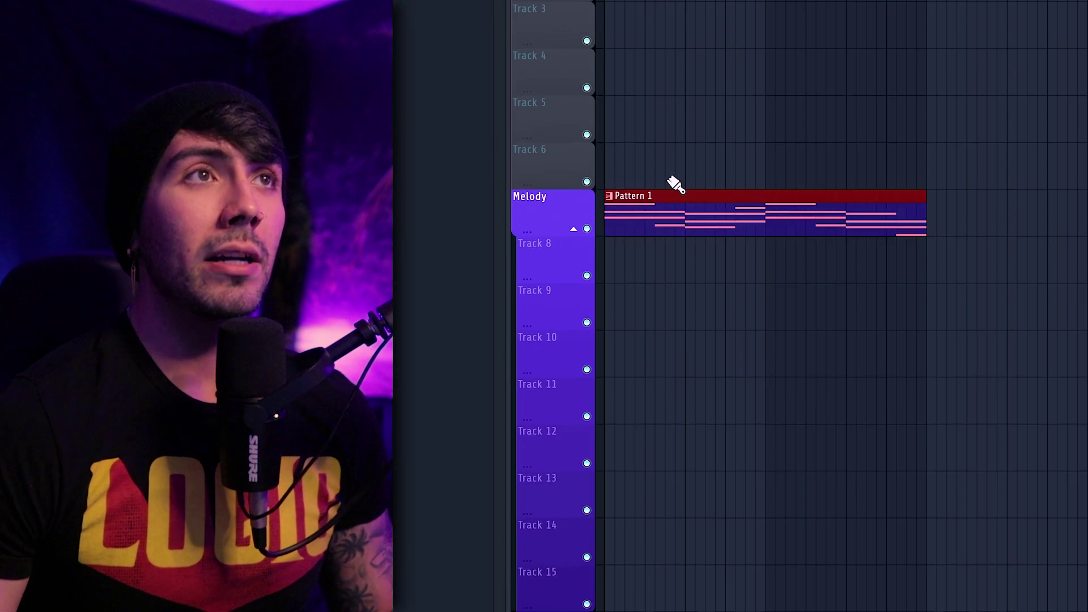
pyautogui.scroll(-1, 675, 184)
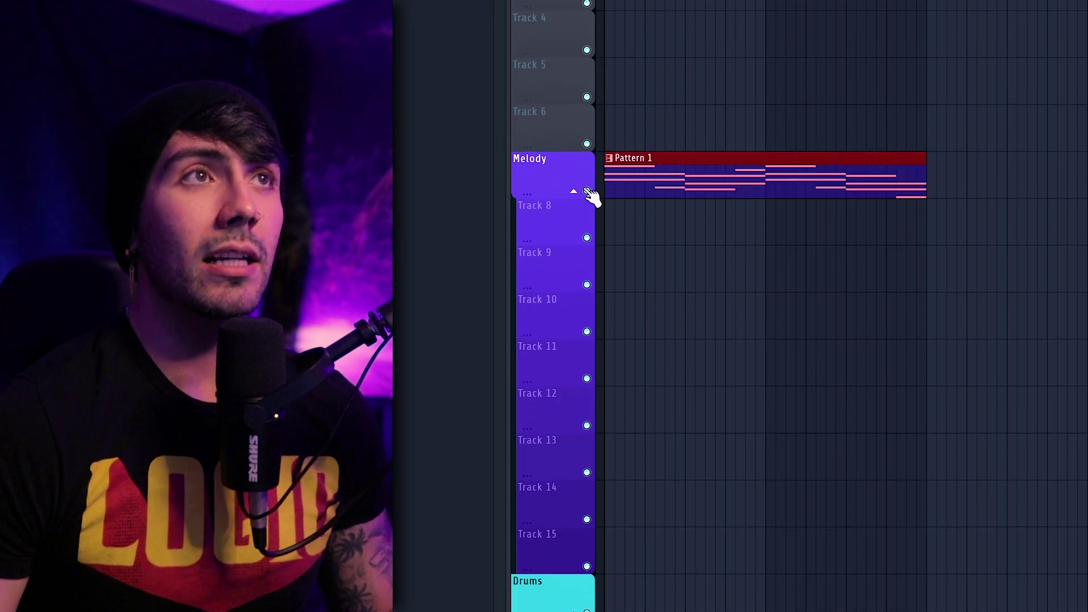
pyautogui.rightClick(562, 146)
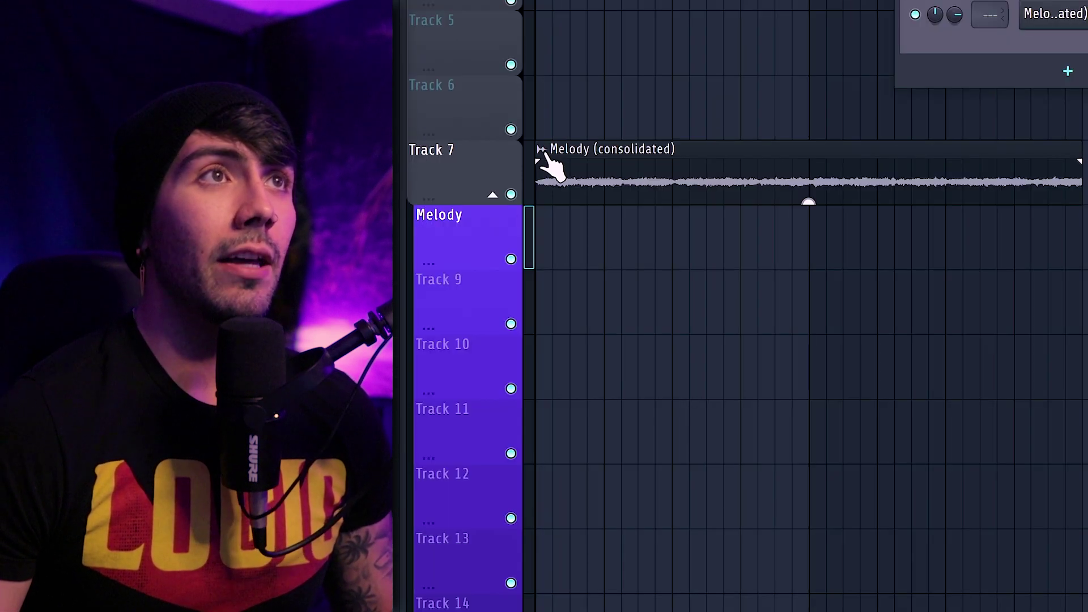
# Chop the Melody (consolidated) audio clip in beats using the time-based option
pyautogui.click(543, 150)
pyautogui.moveTo(663, 436)
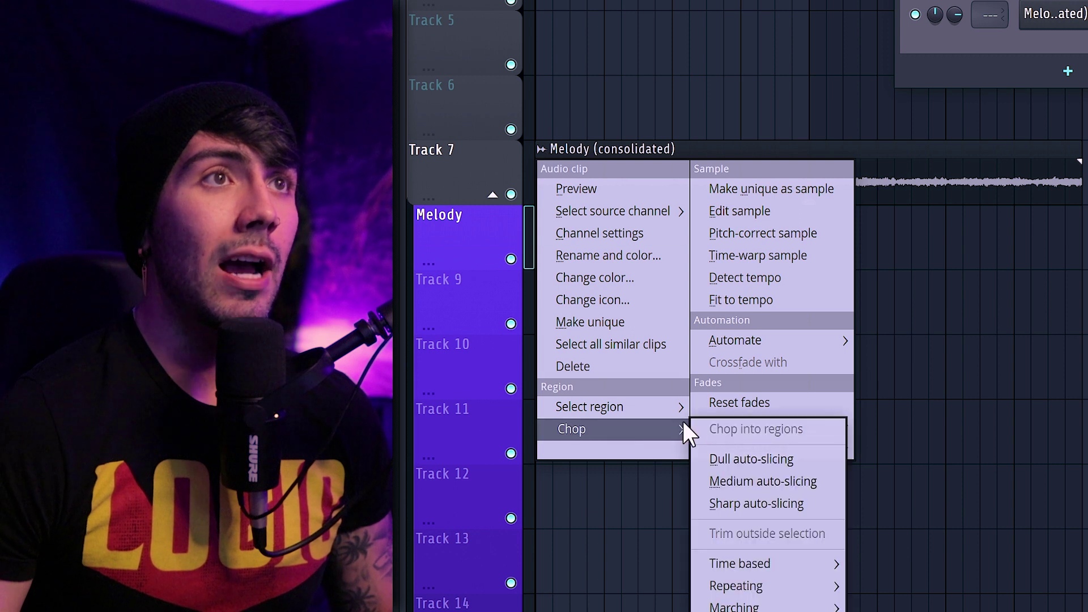
pyautogui.moveTo(785, 560)
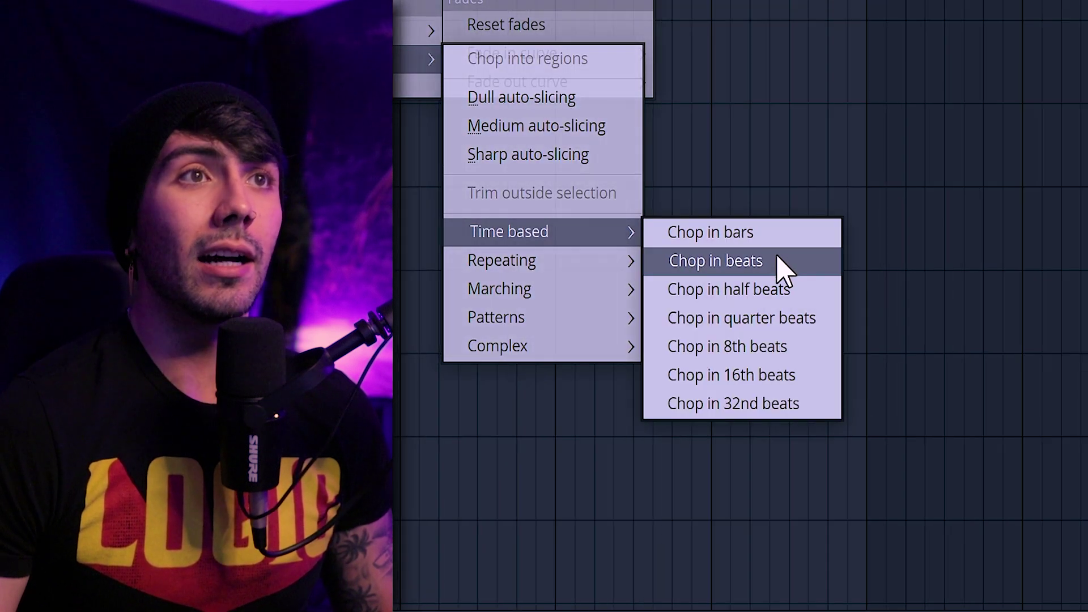
pyautogui.click(777, 256)
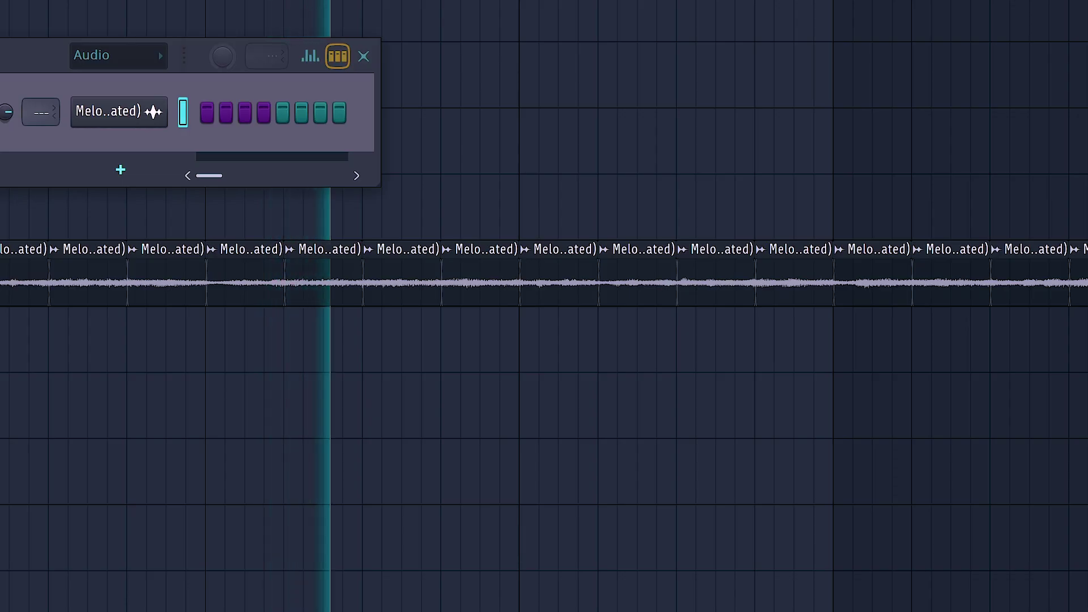
# Lower the output gain of RC-20 Retro Color on Insert 1 to -5.1 dB
pyautogui.moveTo(161, 282)
pyautogui.scroll(-5, 151, 389)
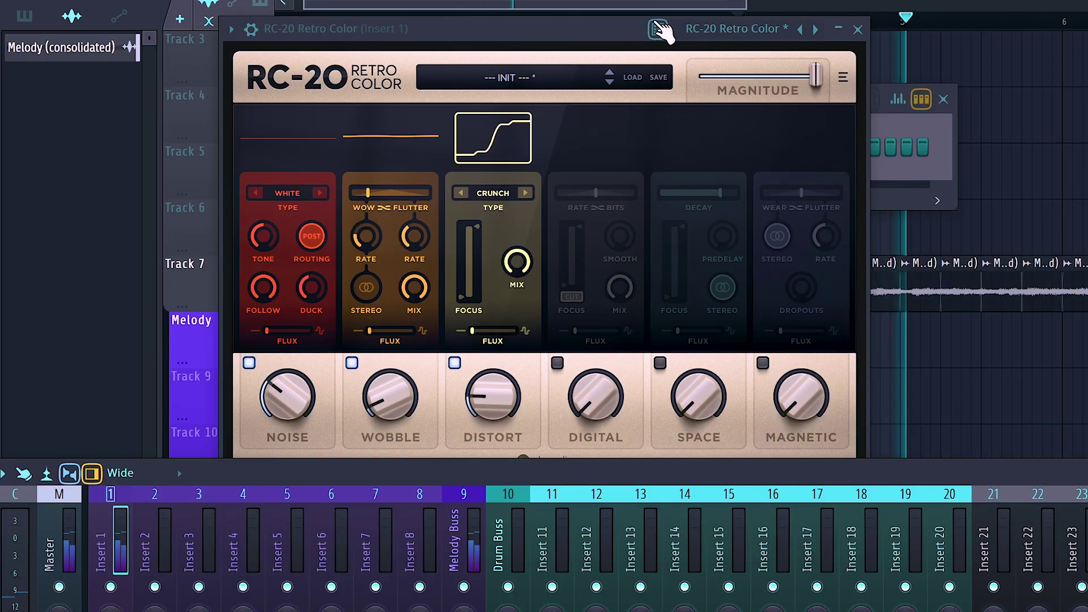
pyautogui.moveTo(804, 501)
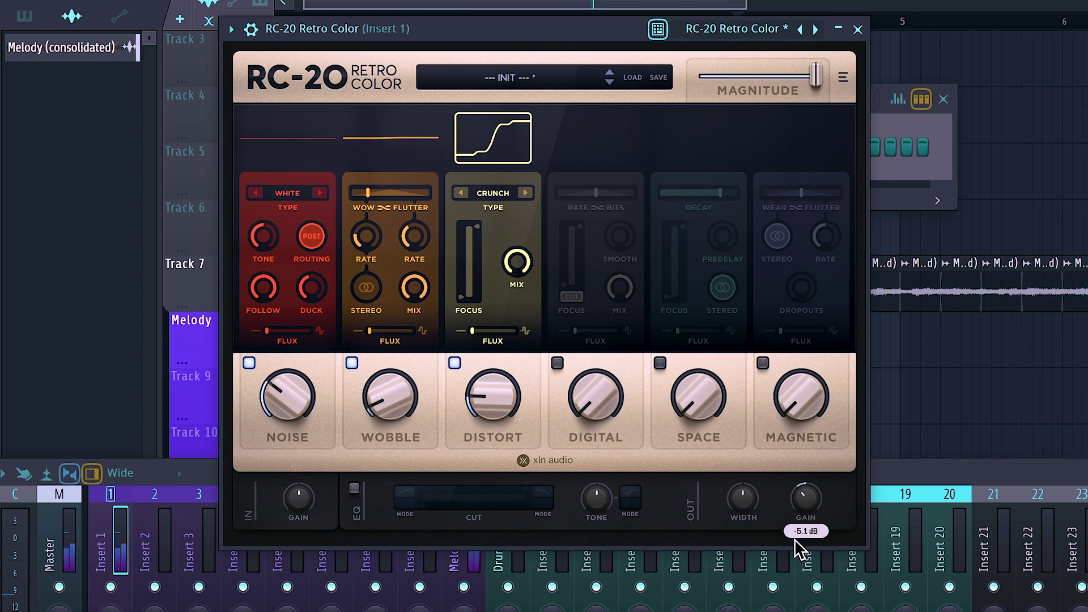
pyautogui.click(798, 606)
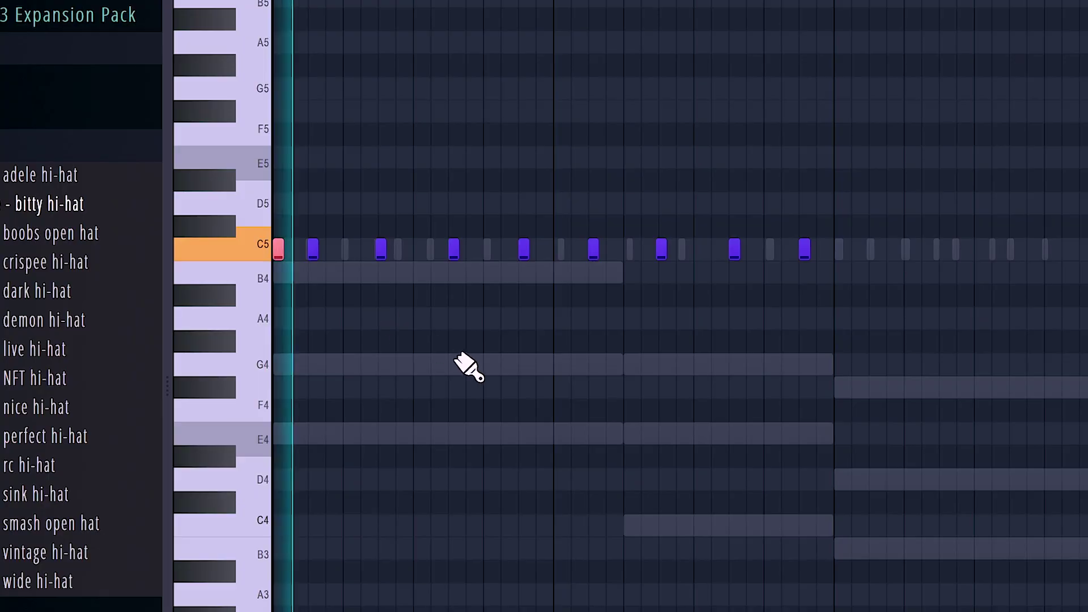
# Extend the hi-hat pattern on C5 with further hits in the piano roll
pyautogui.scroll(3, 352, 371)
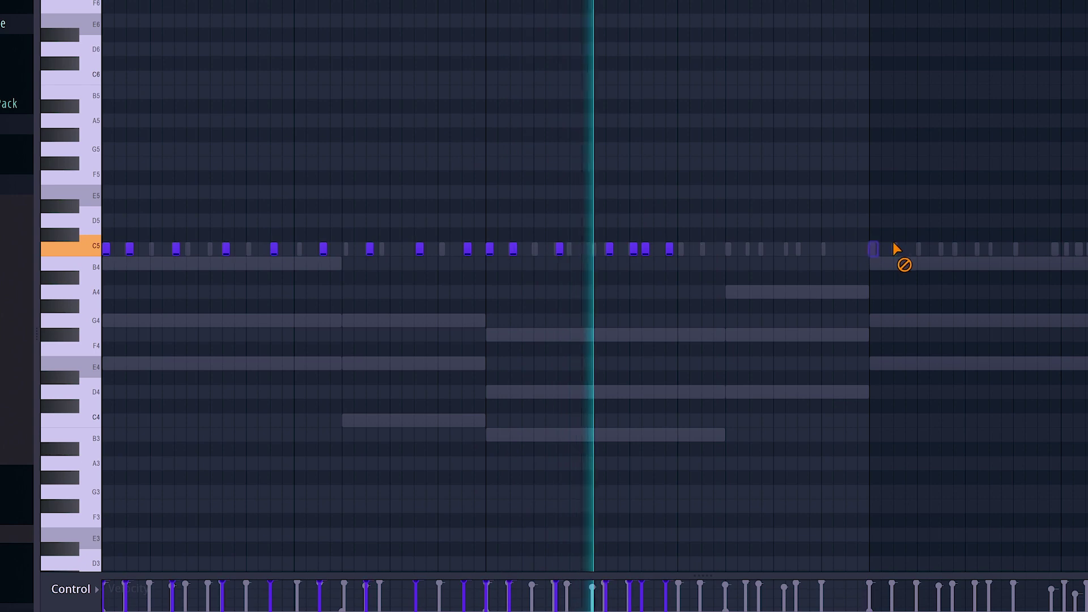
pyautogui.scroll(-3, 884, 284)
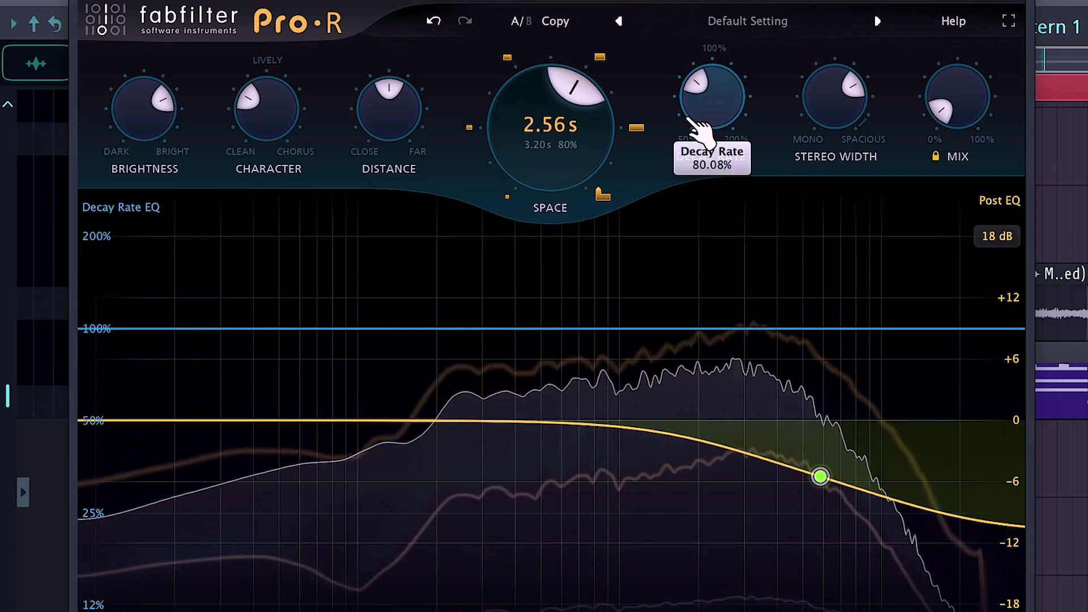
# Set the Decay Rate of the FabFilter Pro-R reverb to about 80%
pyautogui.moveTo(702, 134); pyautogui.dragTo(700, 139)
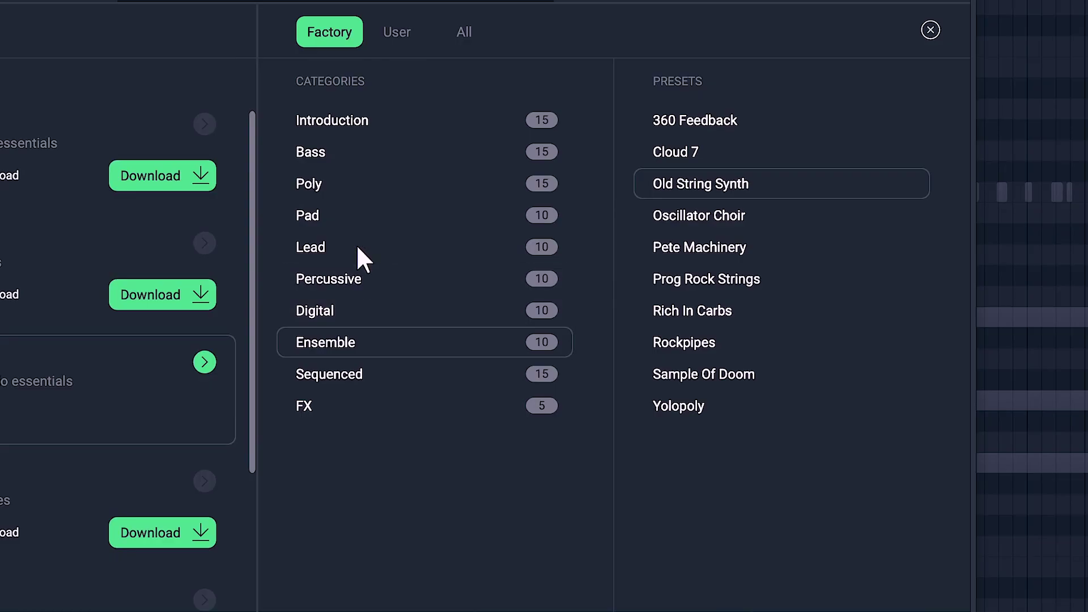
# Load the Tube Drive Lead preset from the factory Lead category of Usynth Core
pyautogui.click(358, 250)
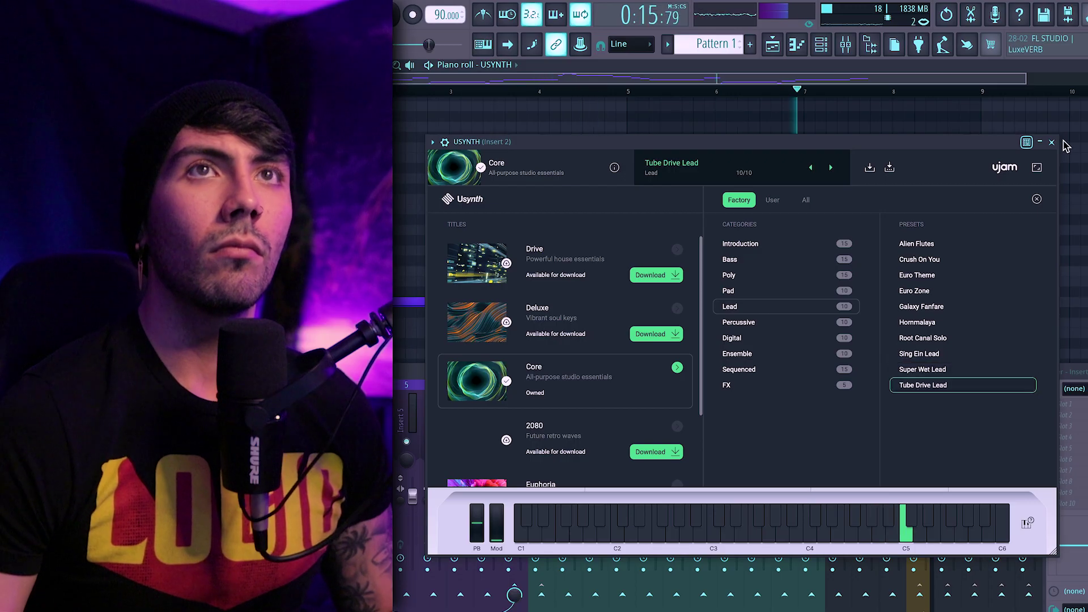
# Close the Usynth window and hide the mixer to clear the view of the lead's piano roll
pyautogui.click(1052, 142)
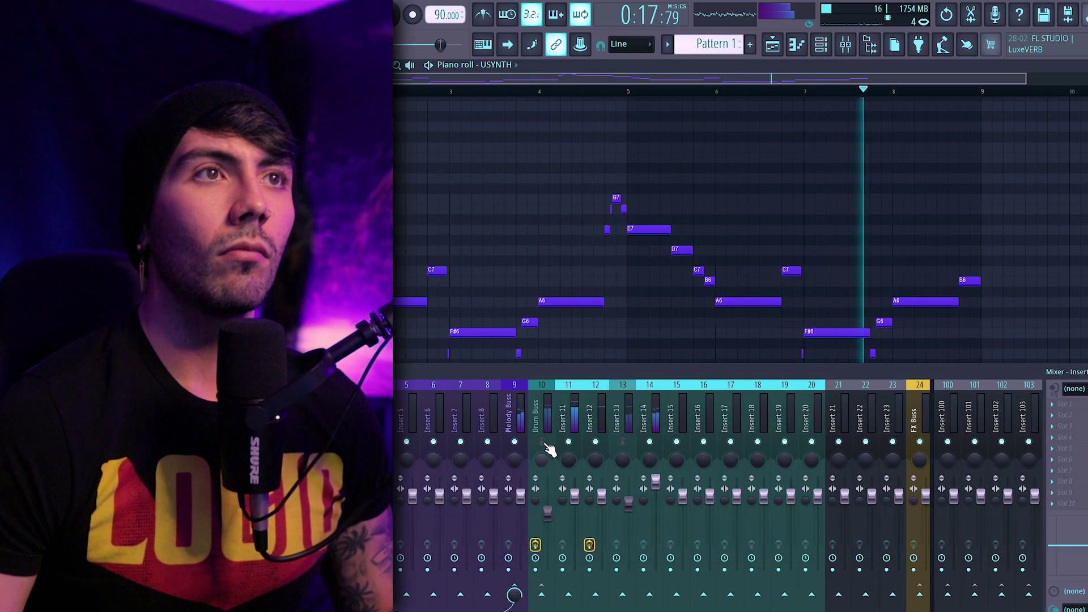
pyautogui.scroll(-3, 639, 265)
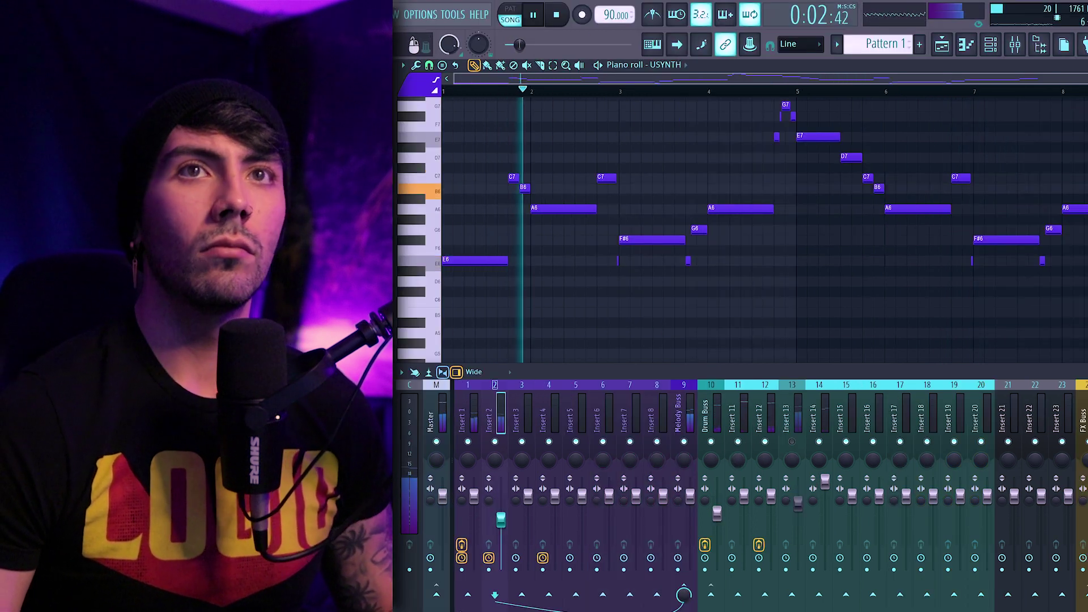
pyautogui.press('F9')
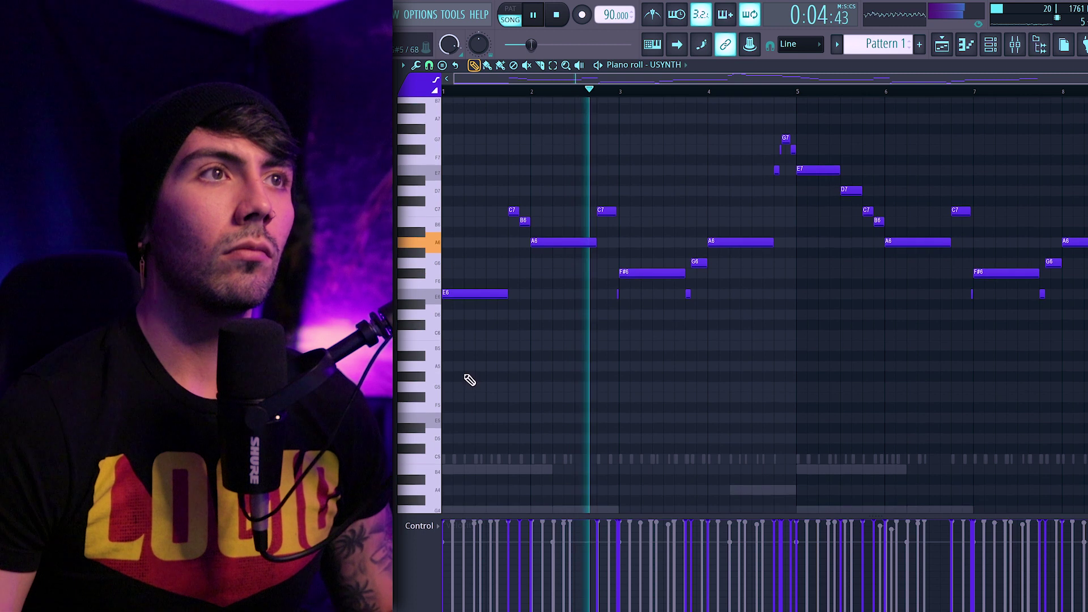
# Switch the piano roll to the L.Dre - Dummy Kick channel and review its notes along the pattern
pyautogui.scroll(3, 493, 408)
pyautogui.scroll(2, 595, 454)
pyautogui.doubleClick(649, 457)
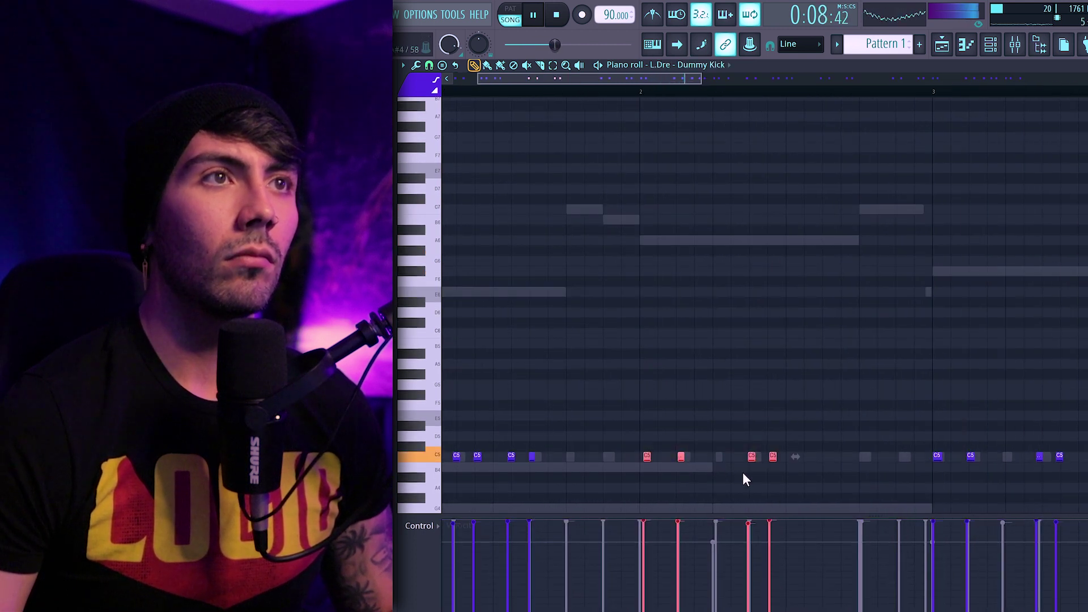
pyautogui.scroll(-3, 746, 380)
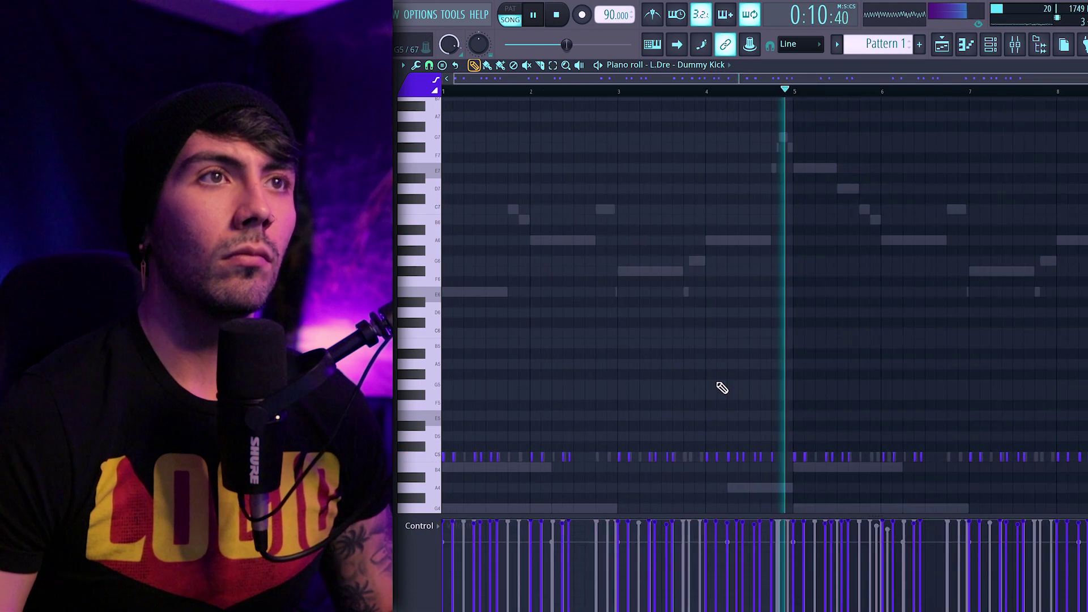
pyautogui.scroll(-2, 719, 384)
pyautogui.scroll(2, 709, 425)
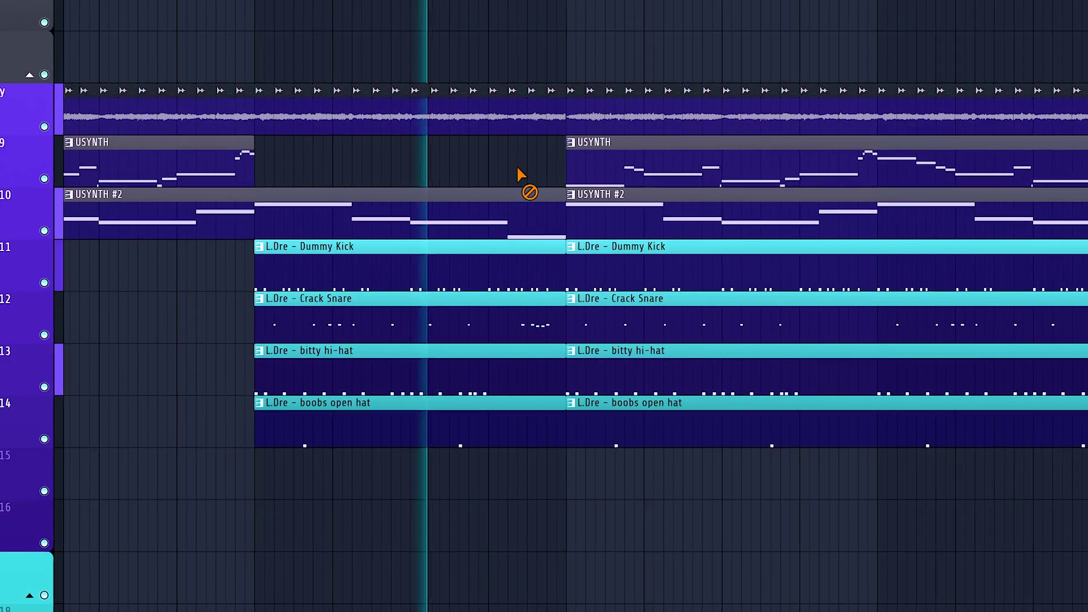
# Cut a short gap at the end of the Melody audio and USYNTH #2 clips, just before the second USYNTH clip
pyautogui.scroll(3, 564, 138)
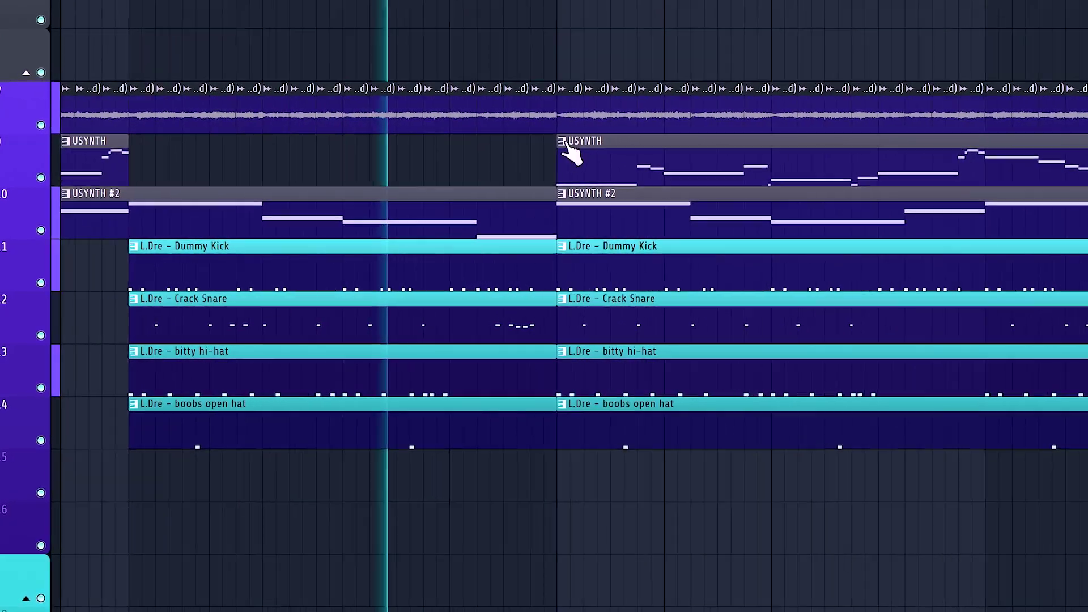
pyautogui.rightClick(539, 110)
pyautogui.scroll(1, 512, 183)
pyautogui.moveTo(550, 189); pyautogui.dragTo(517, 180)
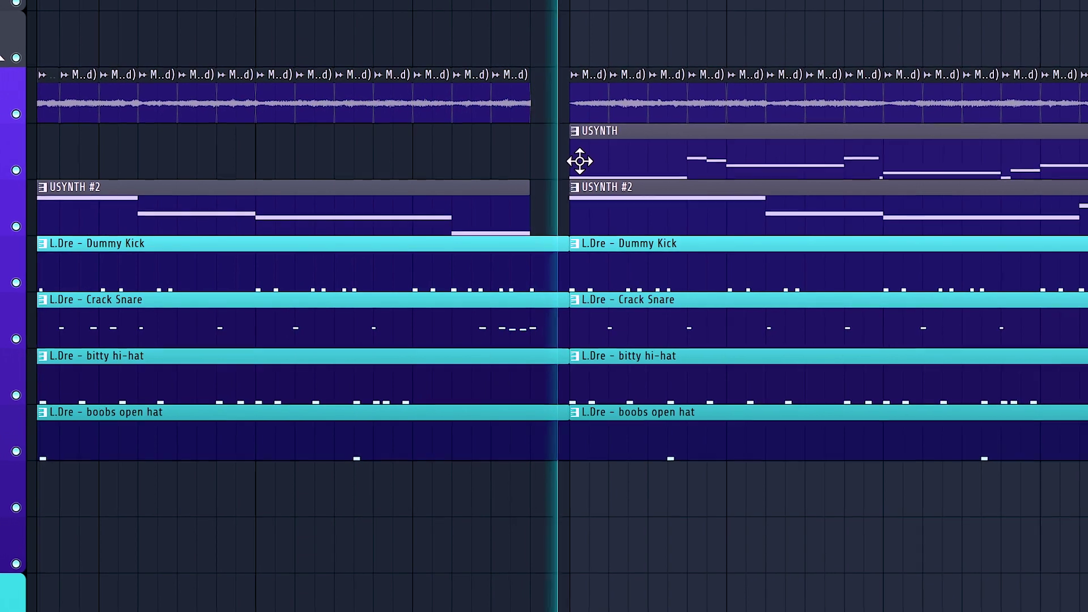
pyautogui.scroll(-3, 586, 210)
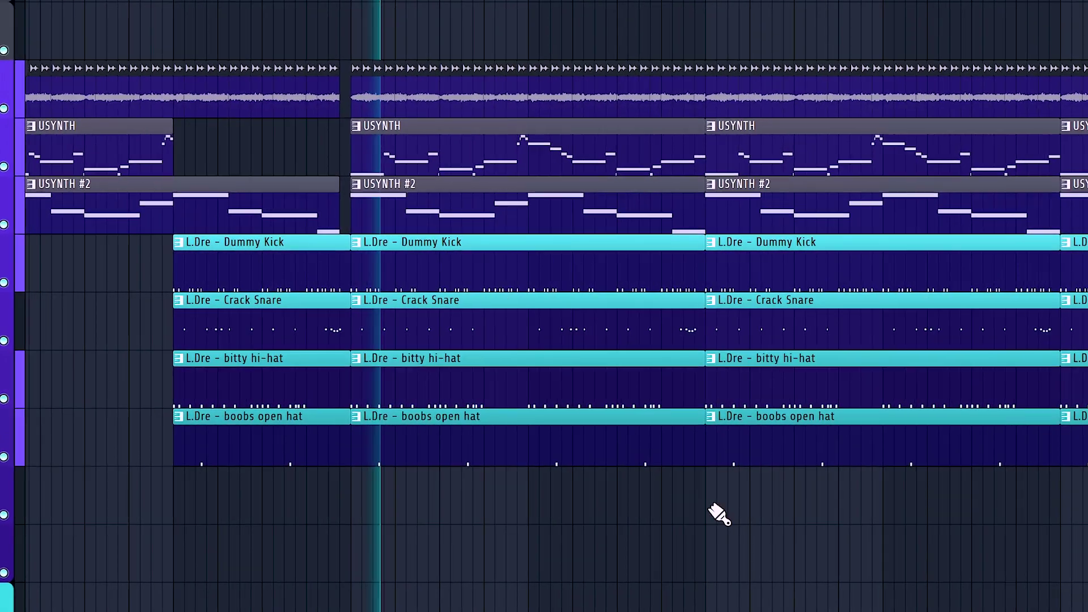
# Move the playback position in the playlist to around bar 15, ahead of the USYNTH clip starting at bar 17
pyautogui.scroll(1, 924, 573)
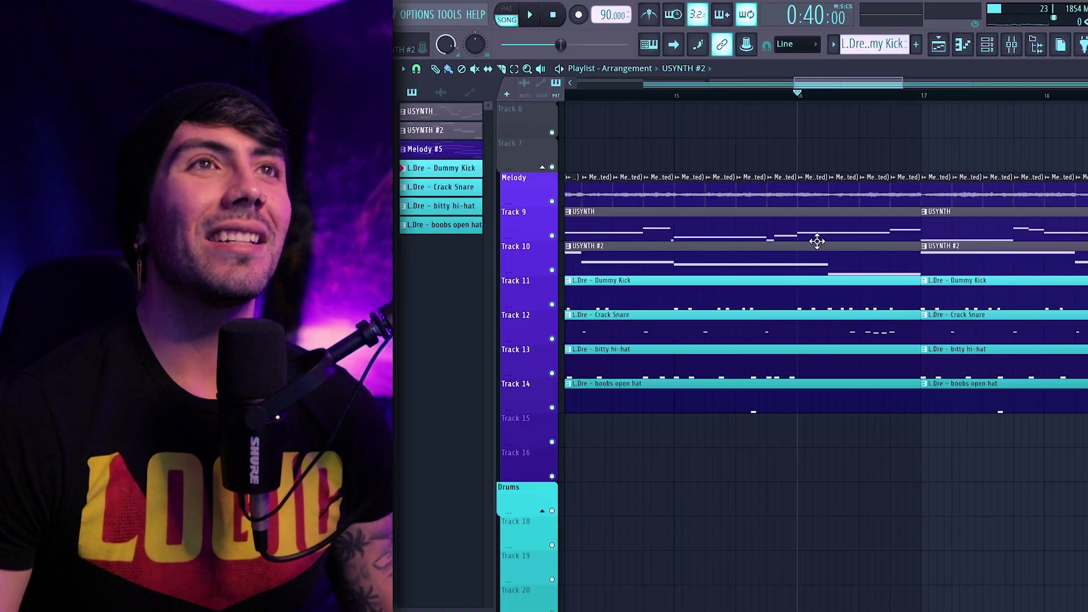
pyautogui.scroll(-3, 793, 236)
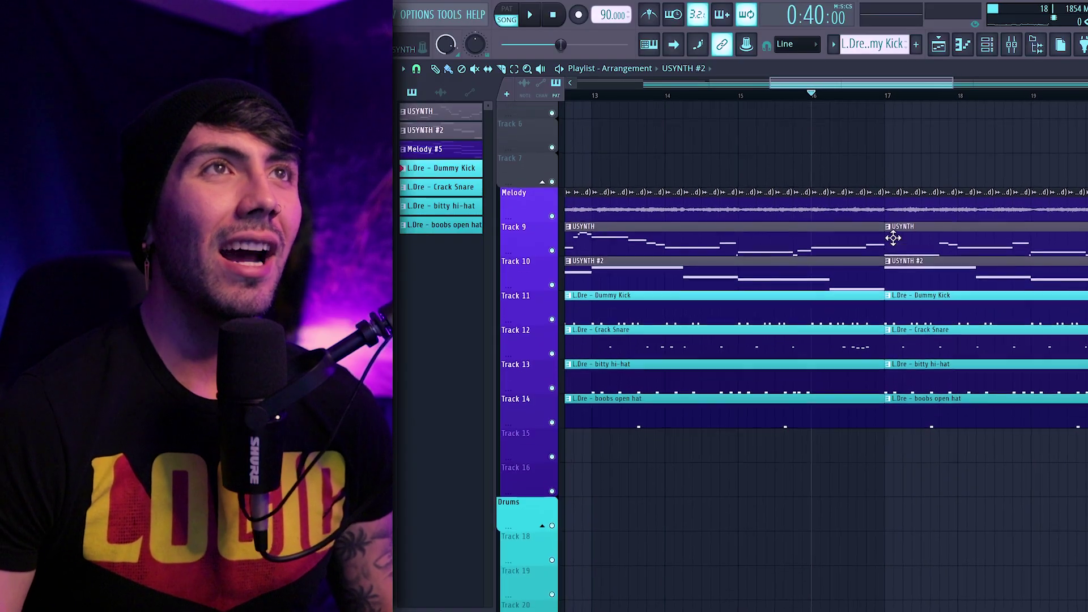
pyautogui.click(749, 96)
pyautogui.scroll(-1, 799, 207)
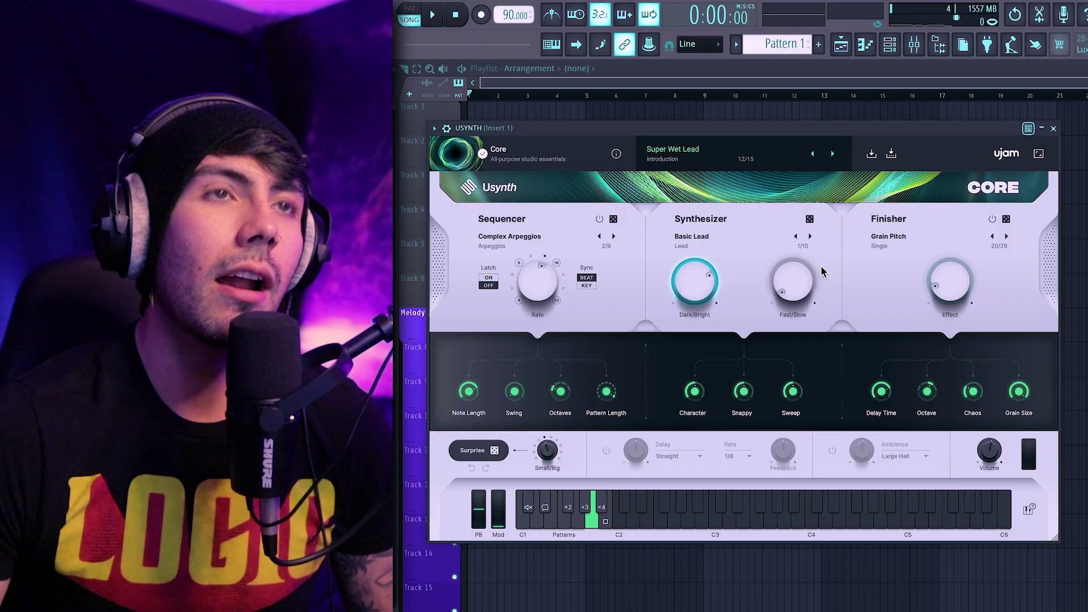